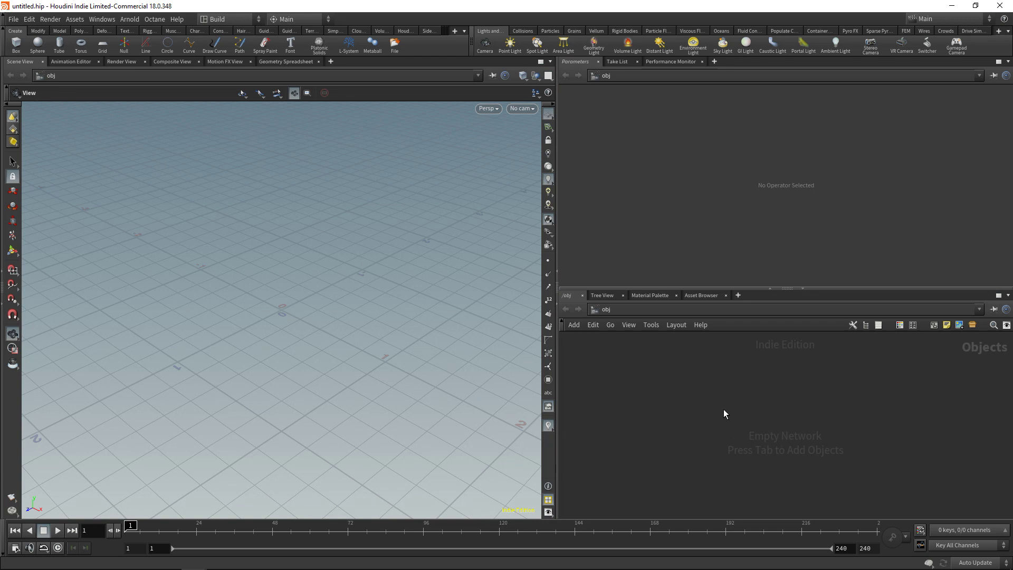
- Add a Test Geometry: Pig Head to the scene and set its Difficulty to Easy
key(Tab)
text(geo)
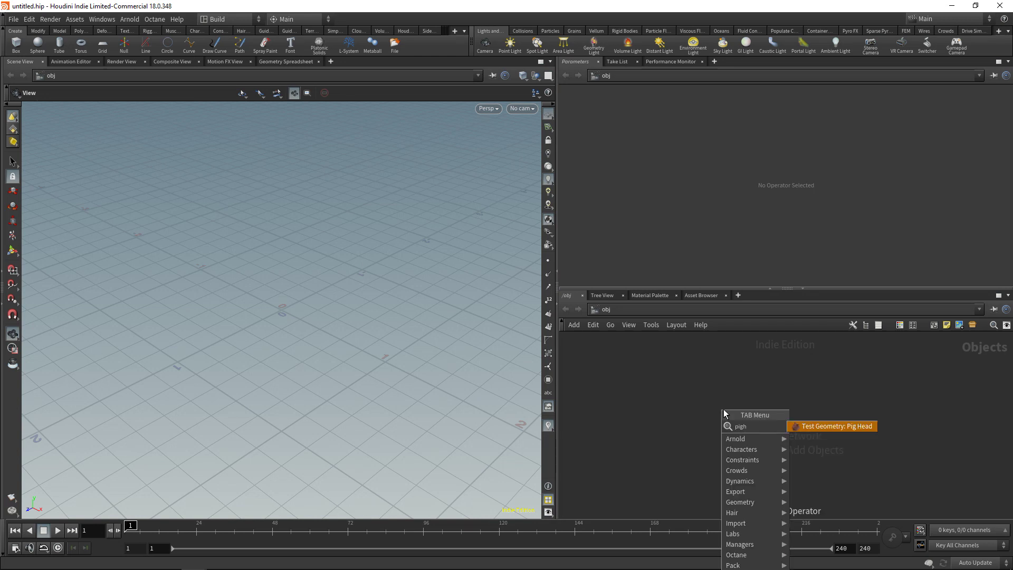
key(Return)
click(724, 410)
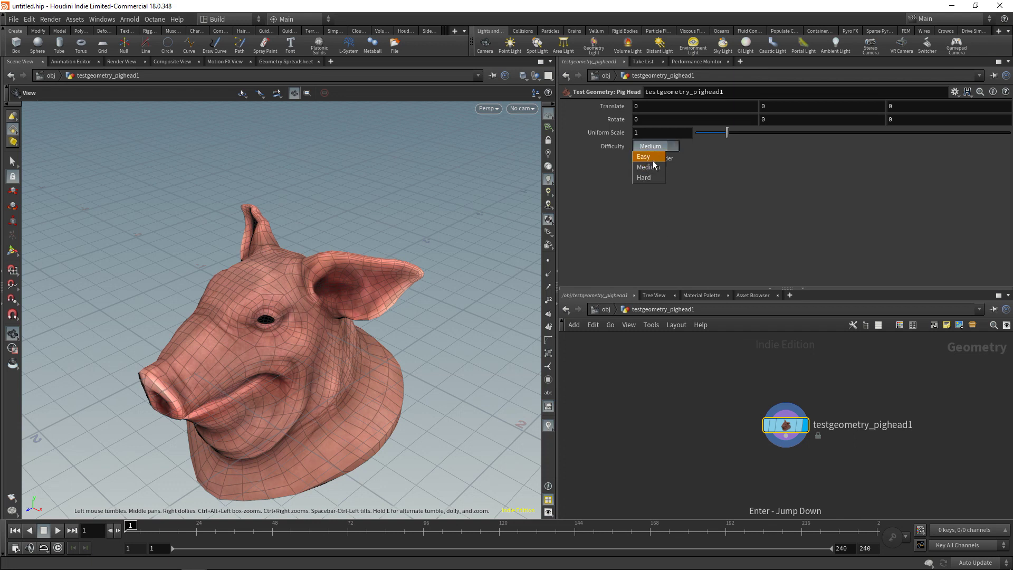
click(653, 159)
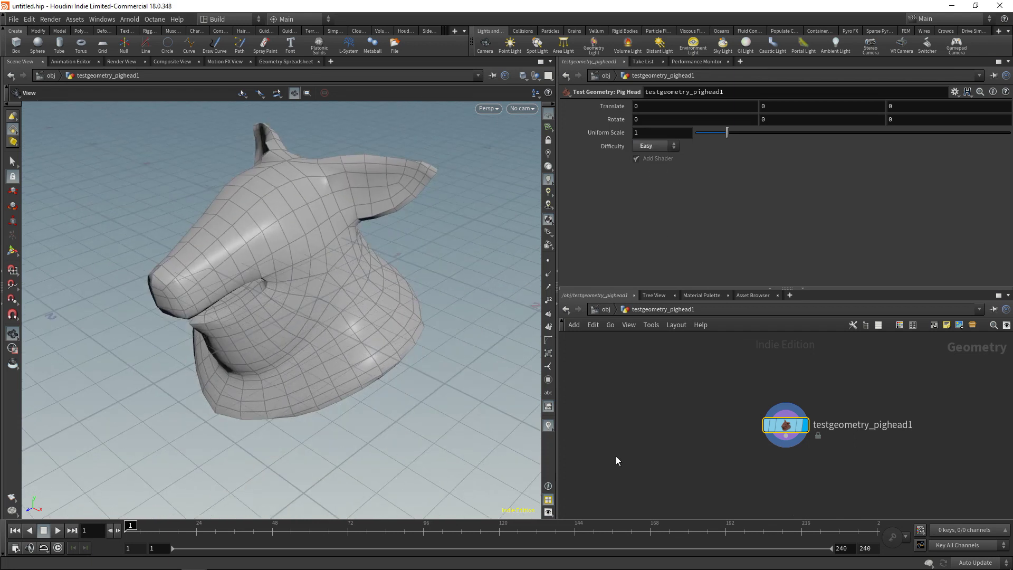
- Add a Subdivide node connected below the pig head node
key(Tab)
text(sub)
key(Return)
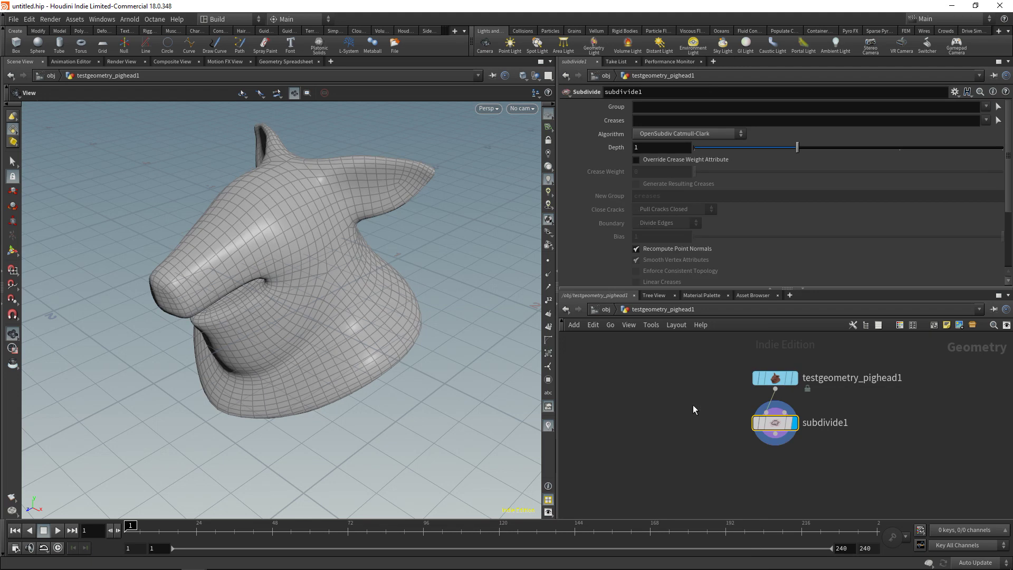
- Add a For-Each Primitive loop below the subdivide node
key(Tab)
text(foreac)
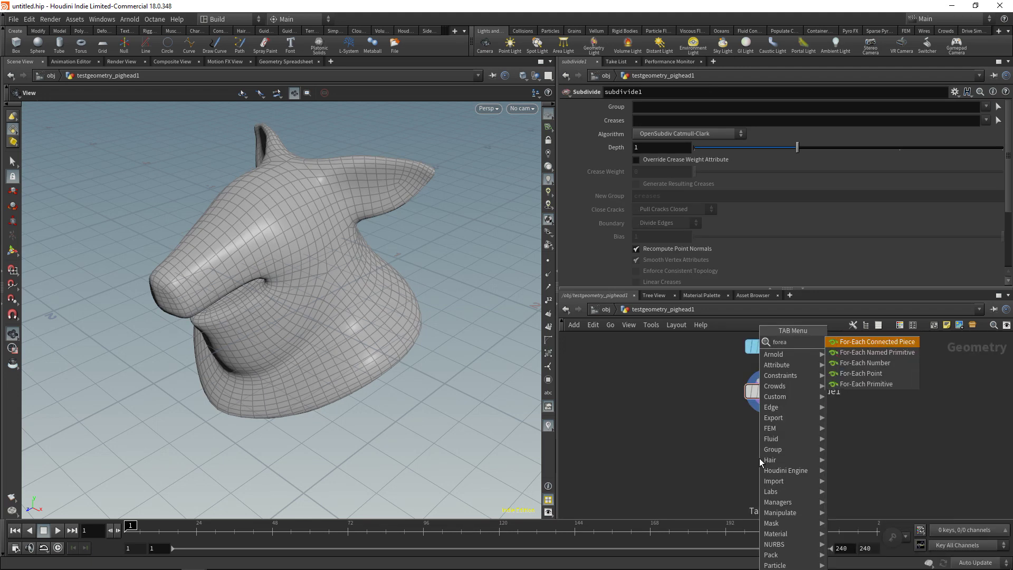
key(Down)
key(Down)
key(Down)
key(Down)
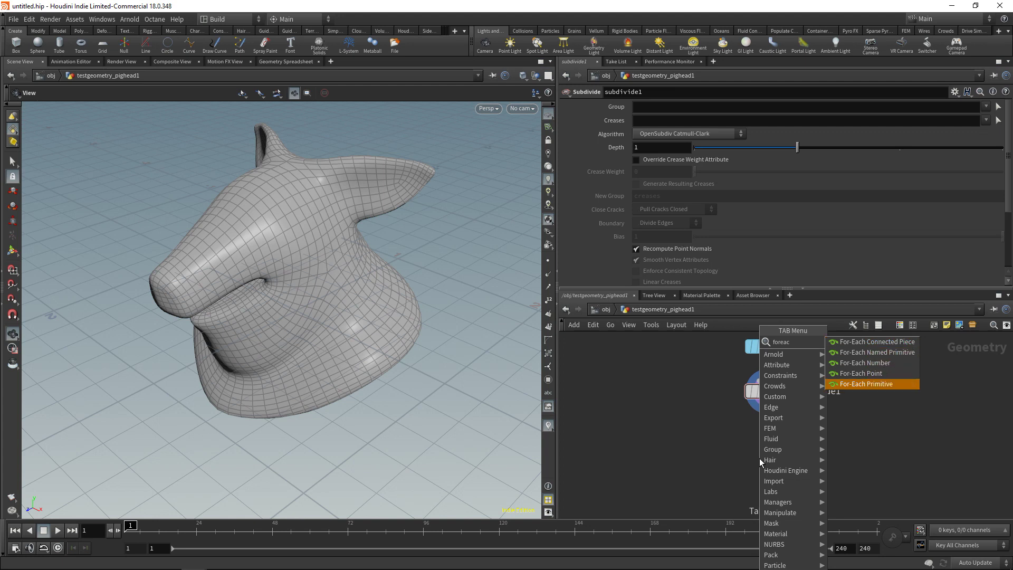
key(Escape)
click(760, 459)
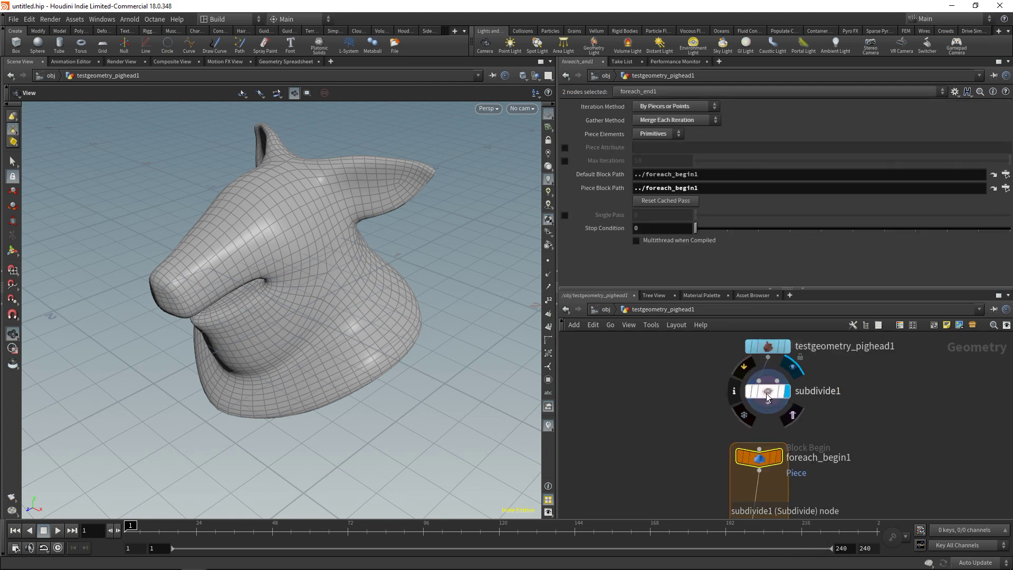
- Check the subdivide node's geometry info and connect its output to the loop's begin block
click(733, 391)
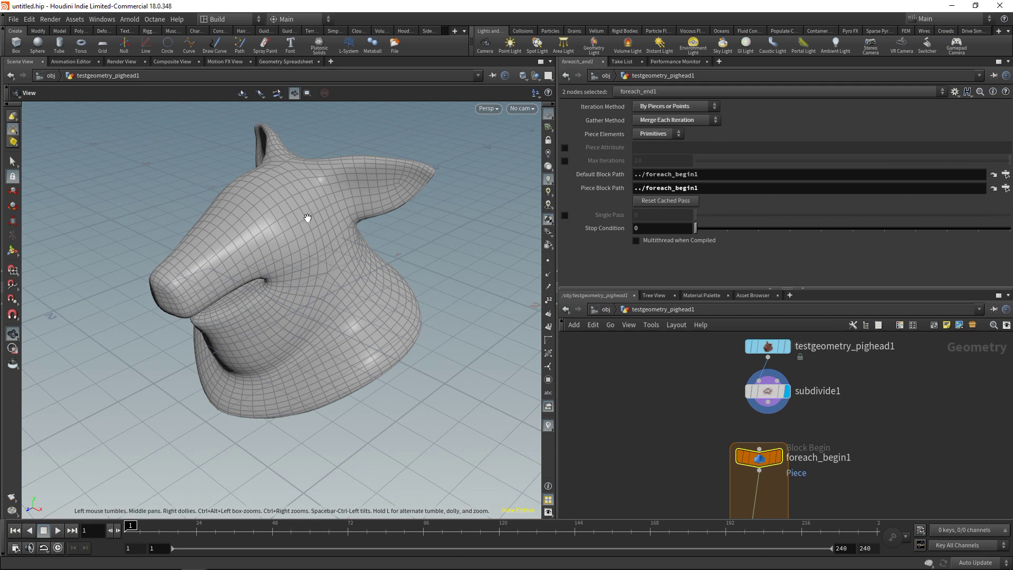
click(773, 354)
click(764, 400)
click(758, 376)
scroll(692, 413, down, 3)
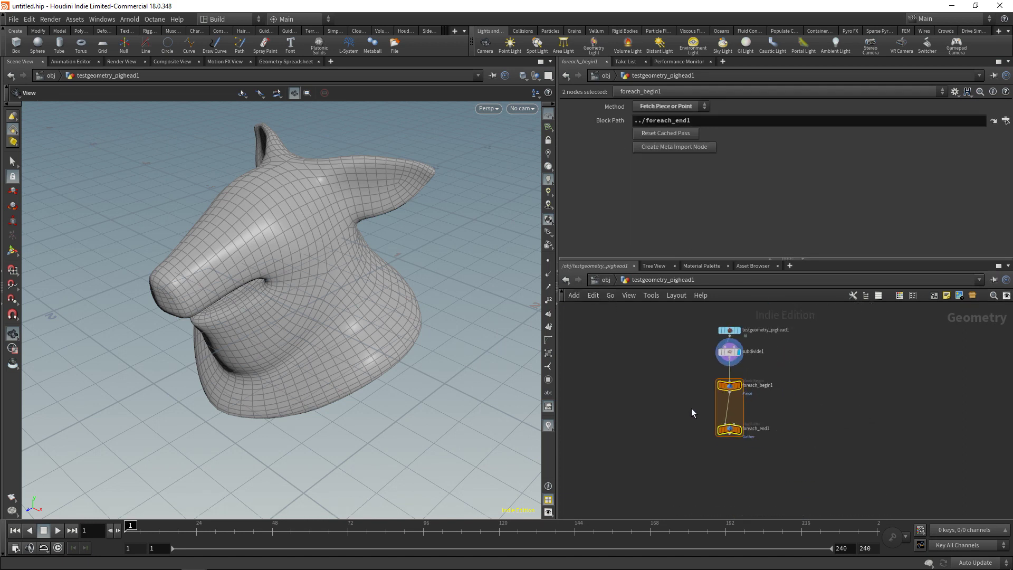
- Move the loop's end block down to make room and add a Color node beside the loop
drag(729, 428, 733, 459)
key(Tab)
text(colo)
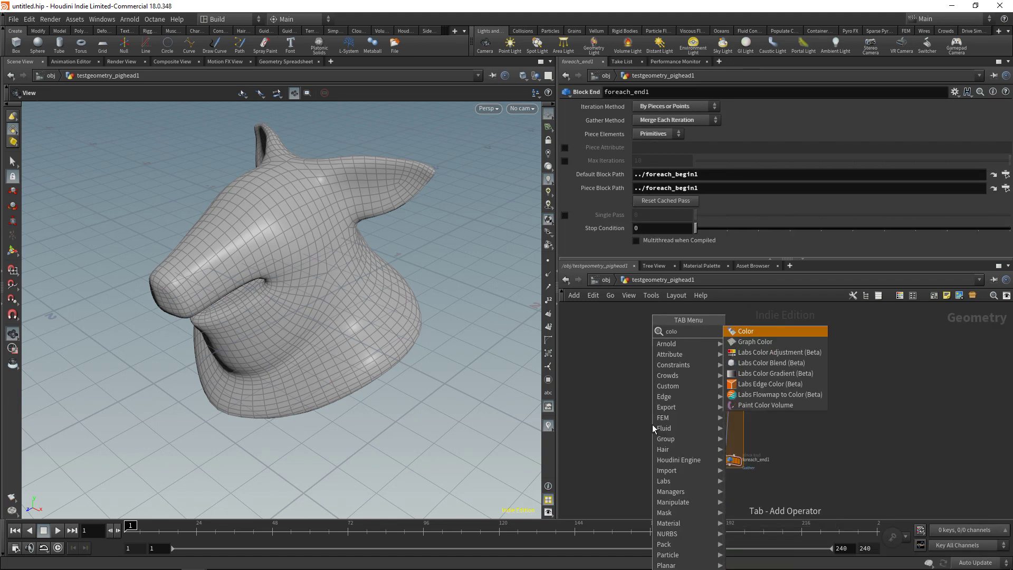
key(Return)
click(652, 424)
- Set the Color node's Class to Primitive and its Color Type to Random
click(654, 145)
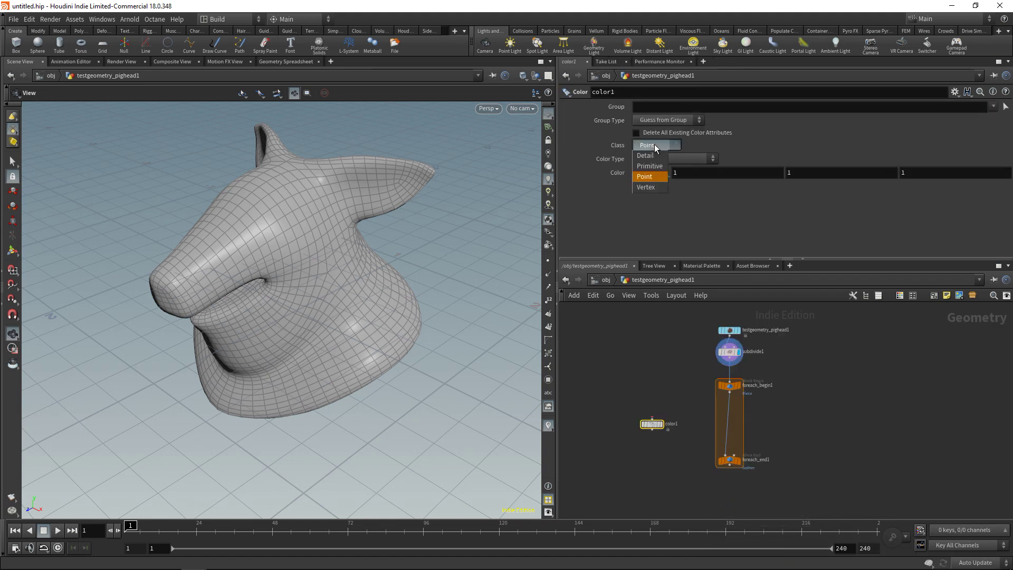
click(654, 167)
click(654, 157)
click(652, 198)
- Insert the Color node between the loop's begin and end blocks and display the result of foreach_end1
mouse_move(654, 426)
drag(654, 426, 730, 419)
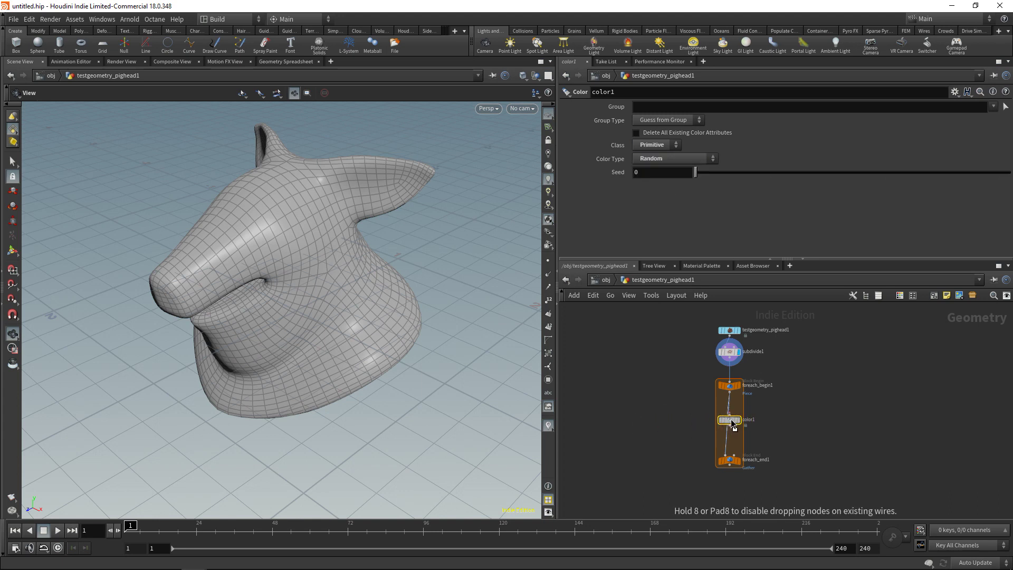
click(740, 462)
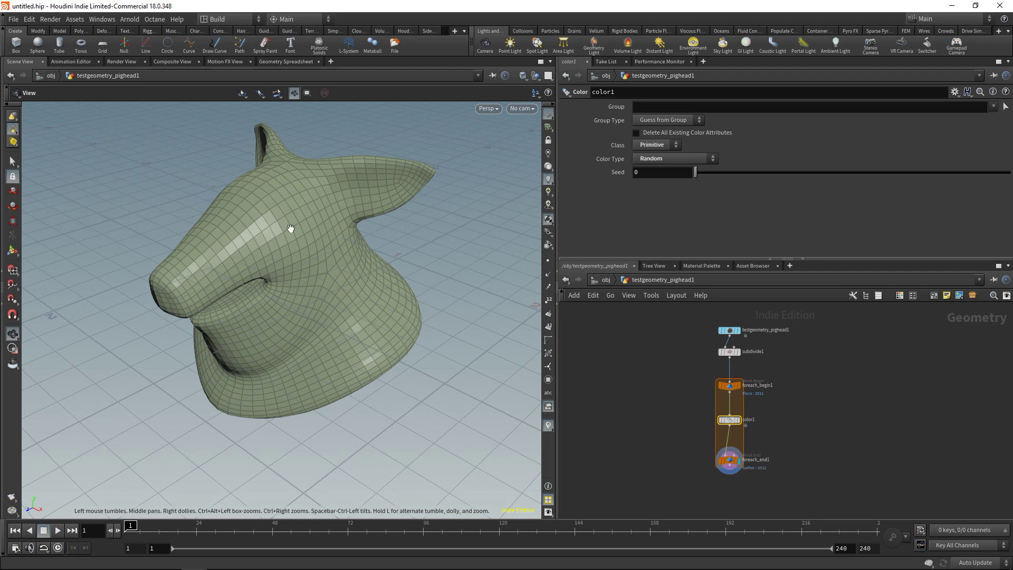
scroll(742, 371, up, 2)
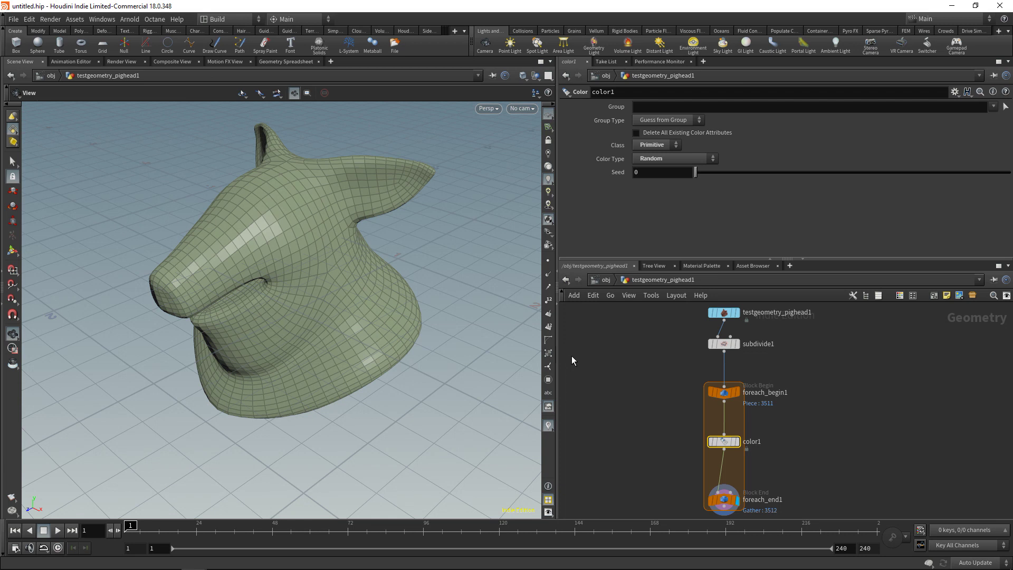
mouse_move(724, 344)
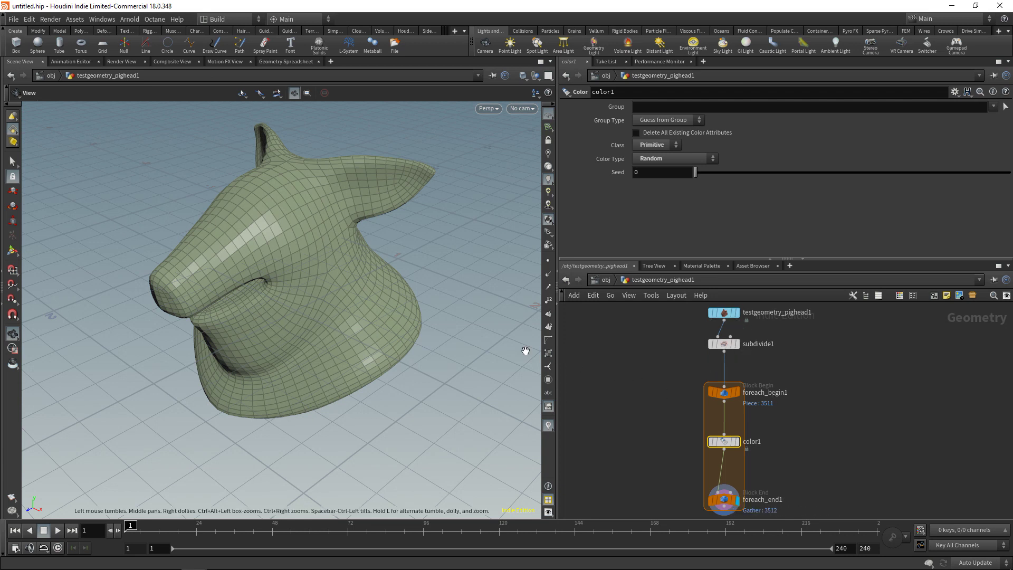
mouse_move(727, 444)
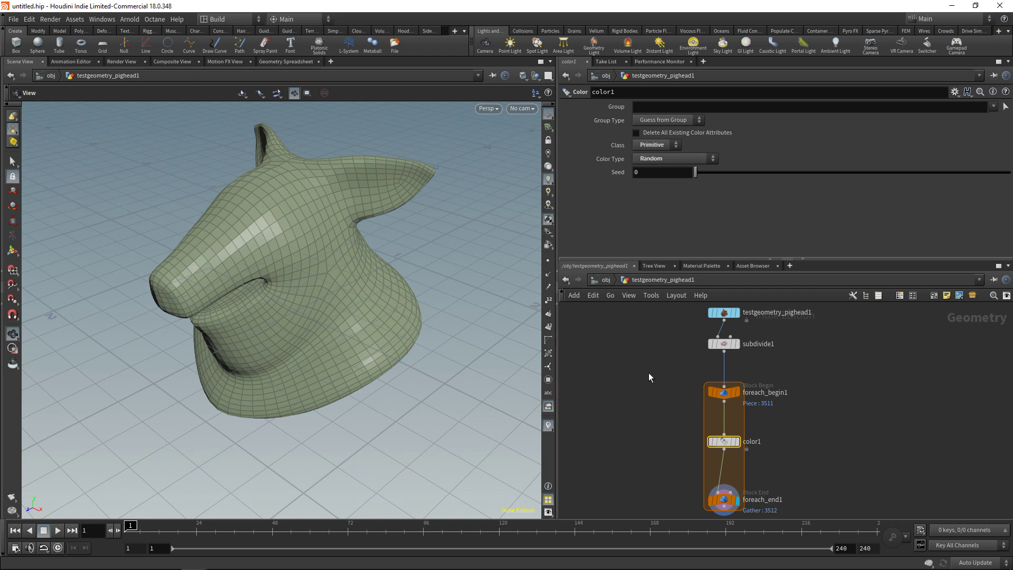
- Create a meta import node from foreach_begin1 and inspect the detail attributes of the metadata node
drag(646, 371, 751, 413)
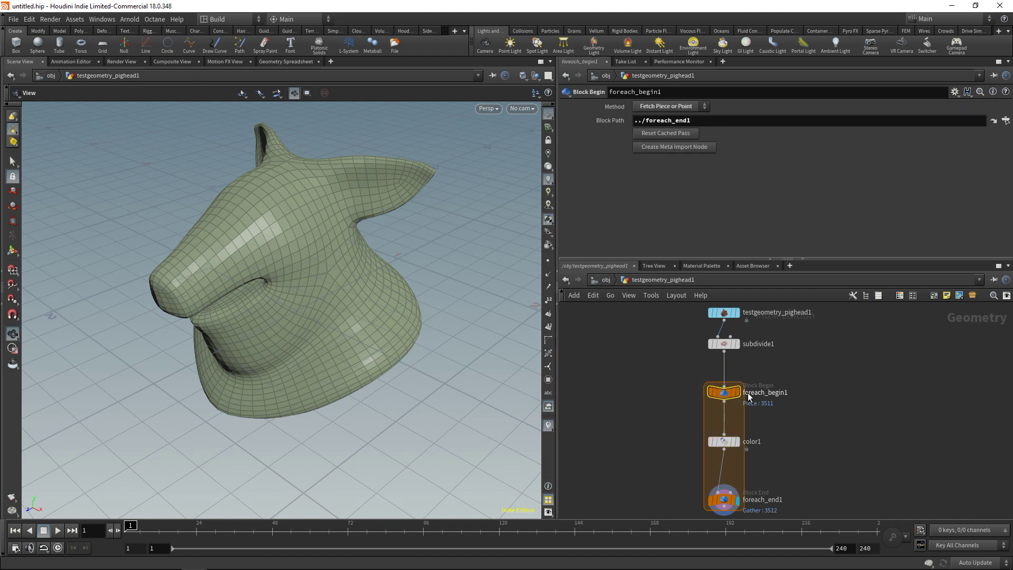
click(672, 149)
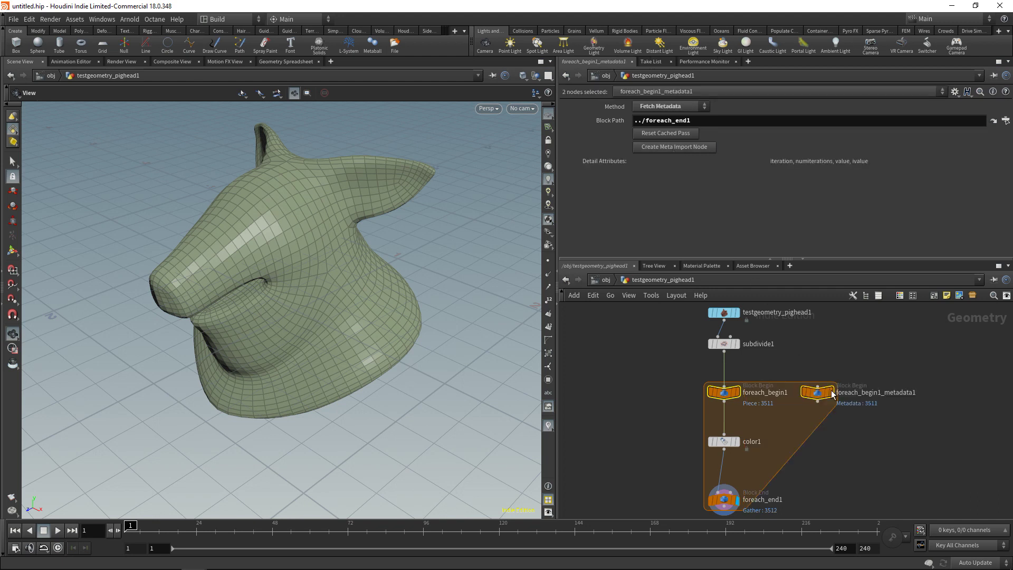
drag(878, 329, 783, 442)
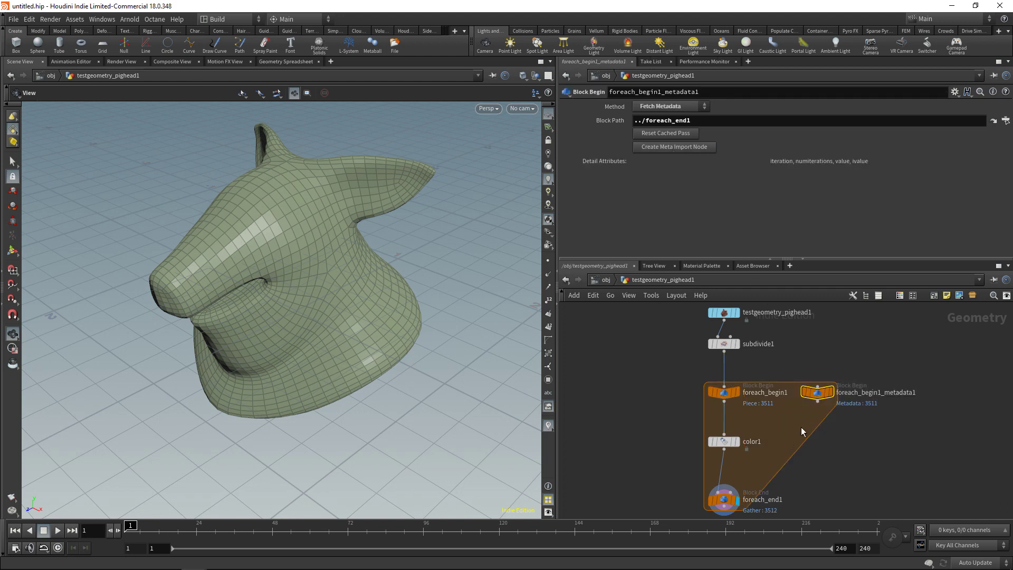
middle_click(819, 394)
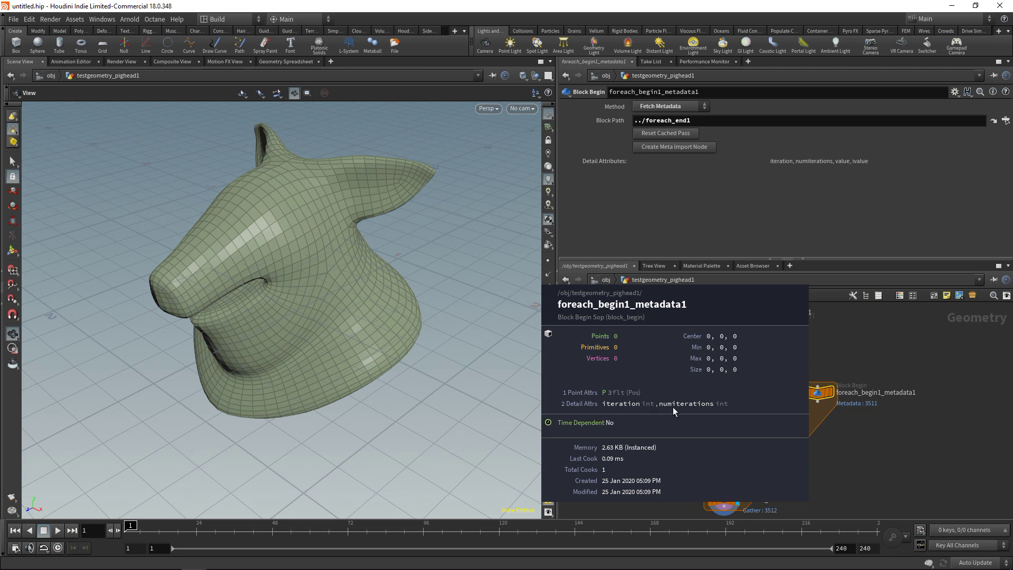
- Set the color1 node's Seed to the expression detail("../foreach_begin1_metadata1/", "iteration", 0)
click(724, 441)
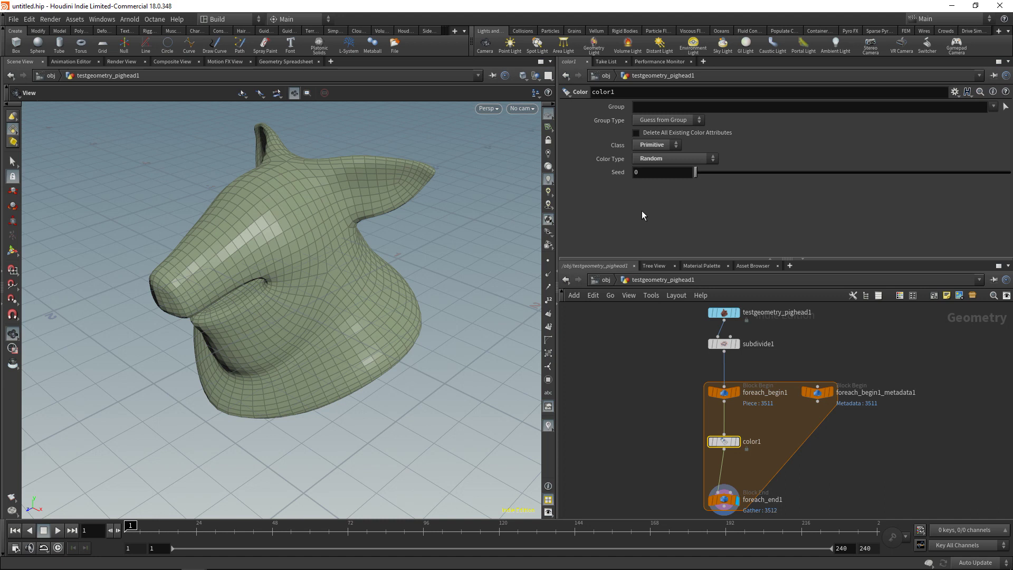
click(650, 173)
mouse_move(817, 398)
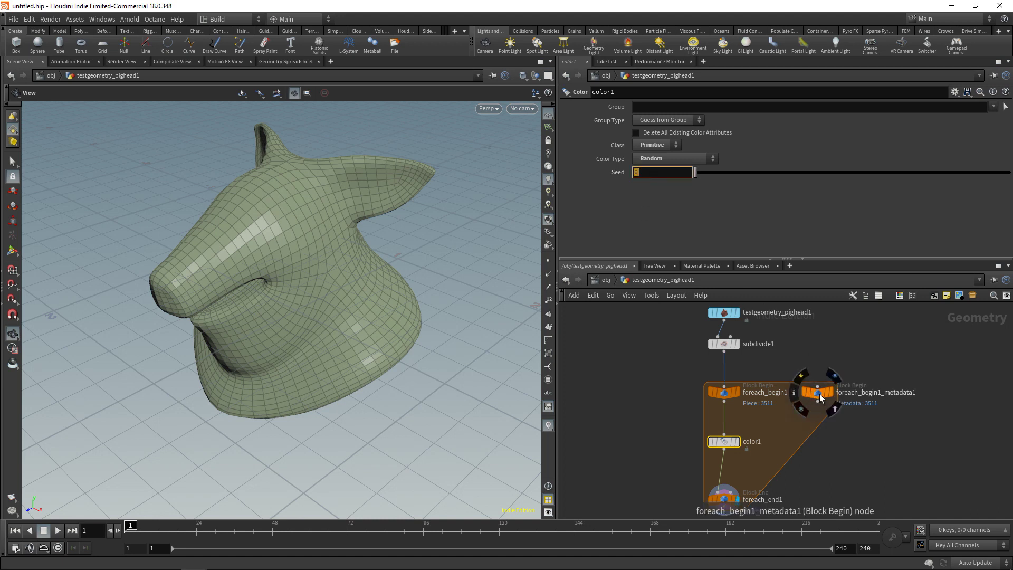
text(deta)
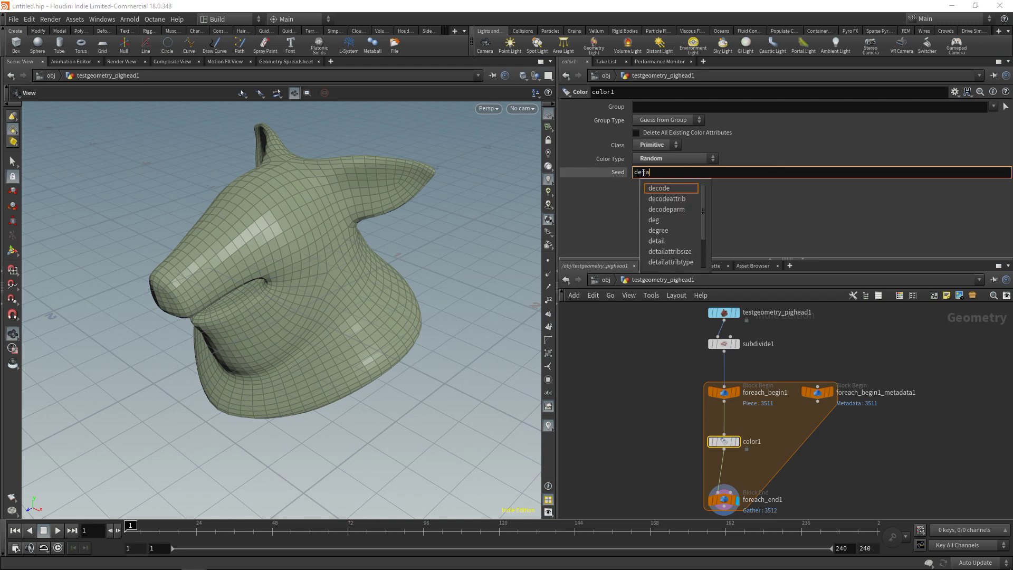
text(il()
key(Tab)
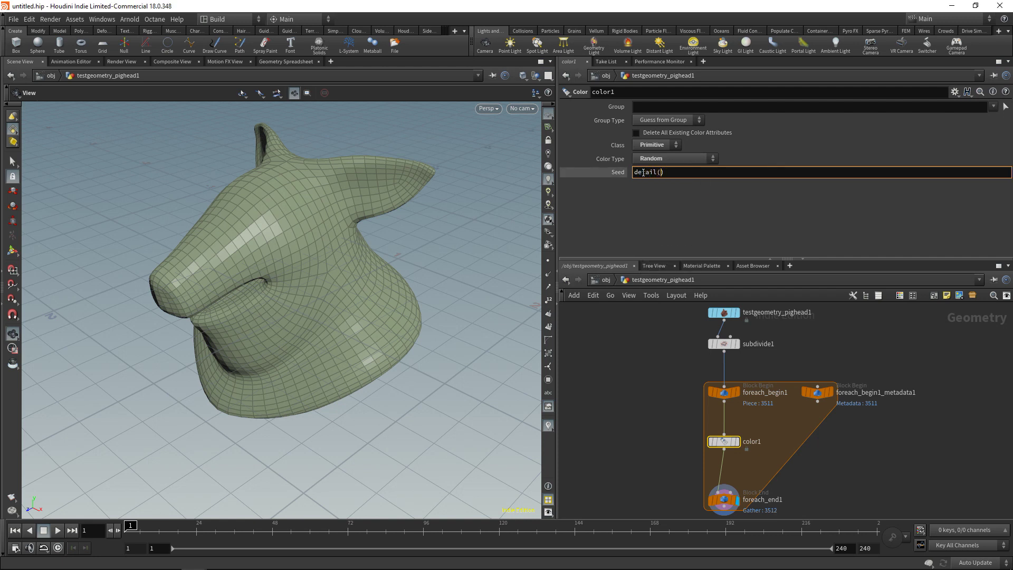
text("../fore)
key(Down)
key(Tab)
text(", "iteration")
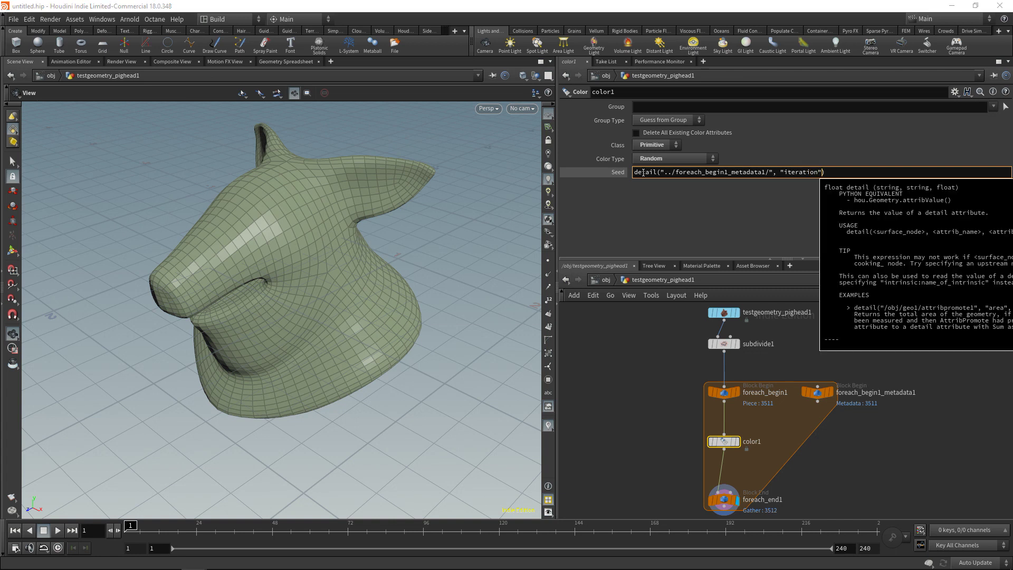
text(, 0)
click(623, 368)
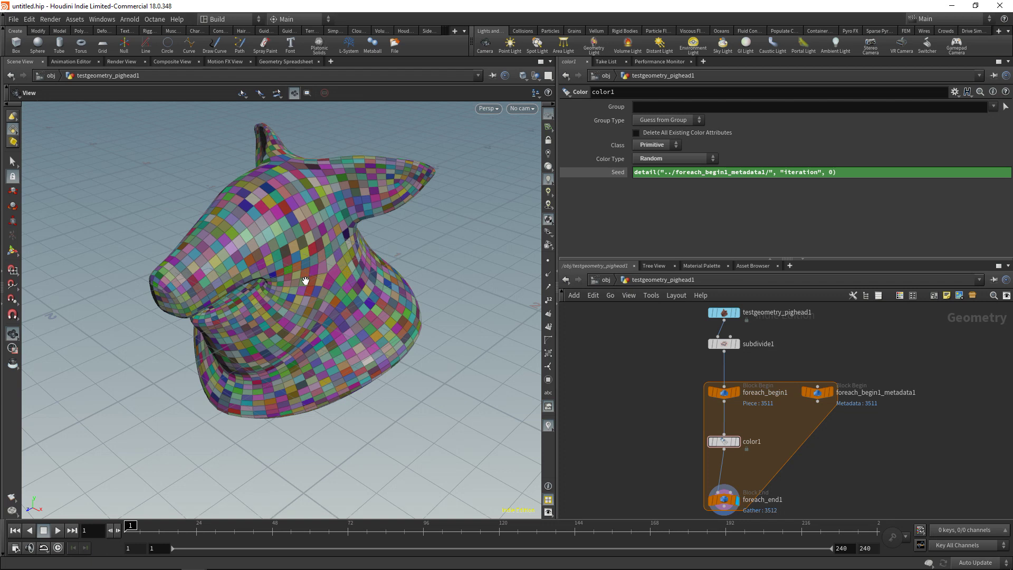
- Enable Single Pass on foreach_end1 and step through the individual iterations up to 65
middle_drag(748, 499, 748, 446)
drag(678, 440, 755, 460)
click(565, 215)
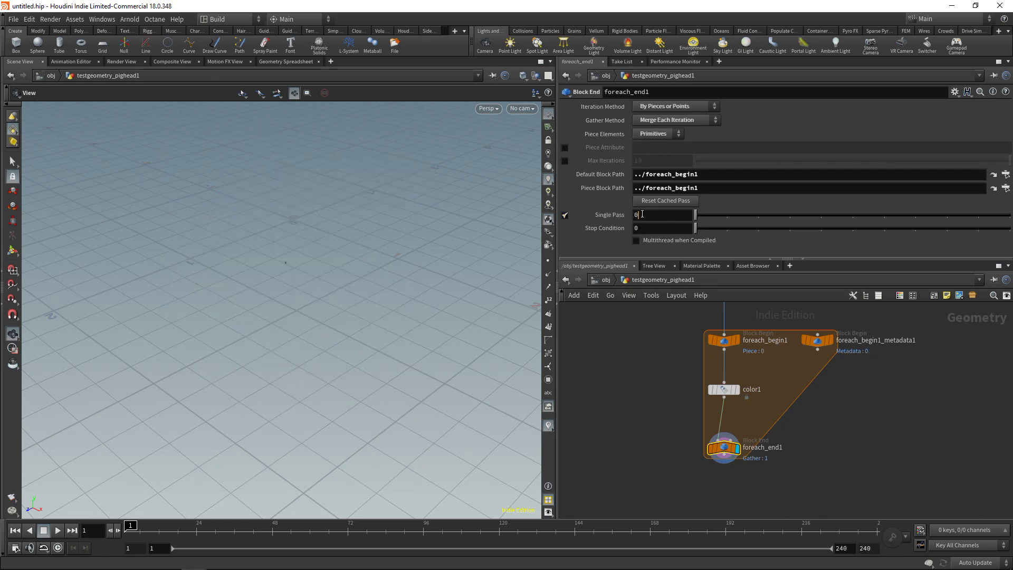
scroll(641, 214, up, 13)
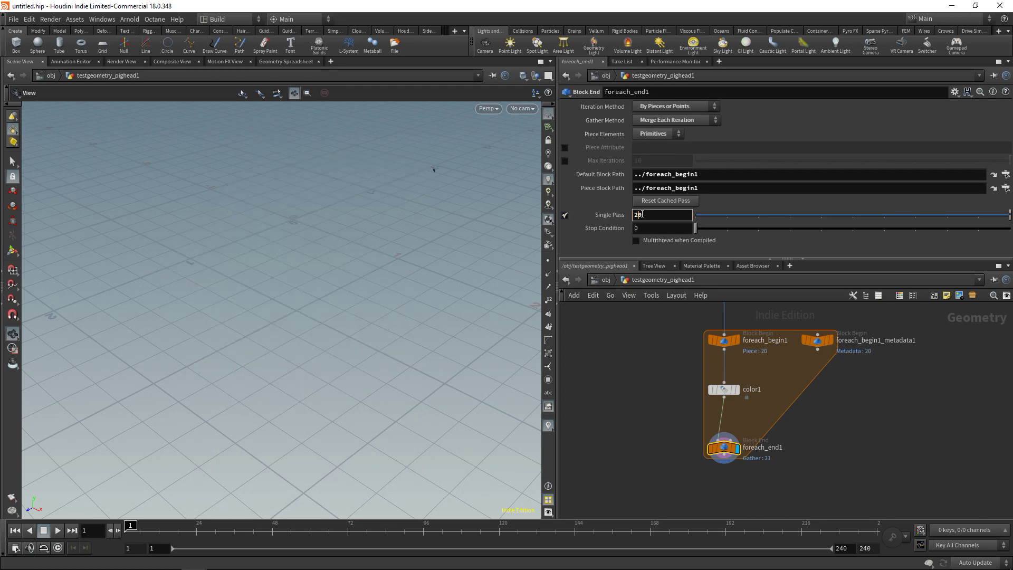
scroll(642, 214, up, 5)
scroll(641, 214, up, 6)
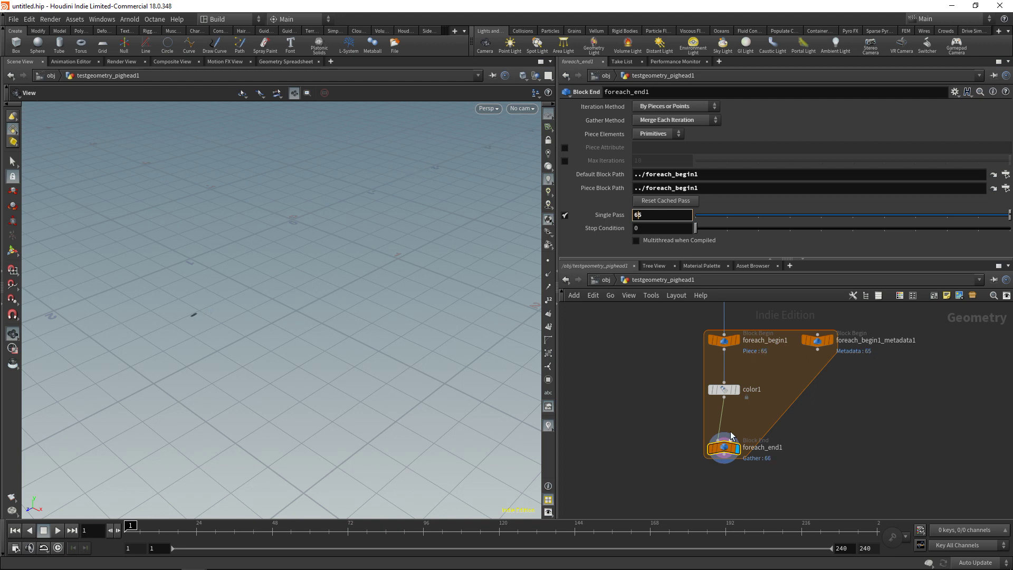
- Show the evaluated Seed value on color1 and turn off Single Pass on foreach_end1
click(724, 389)
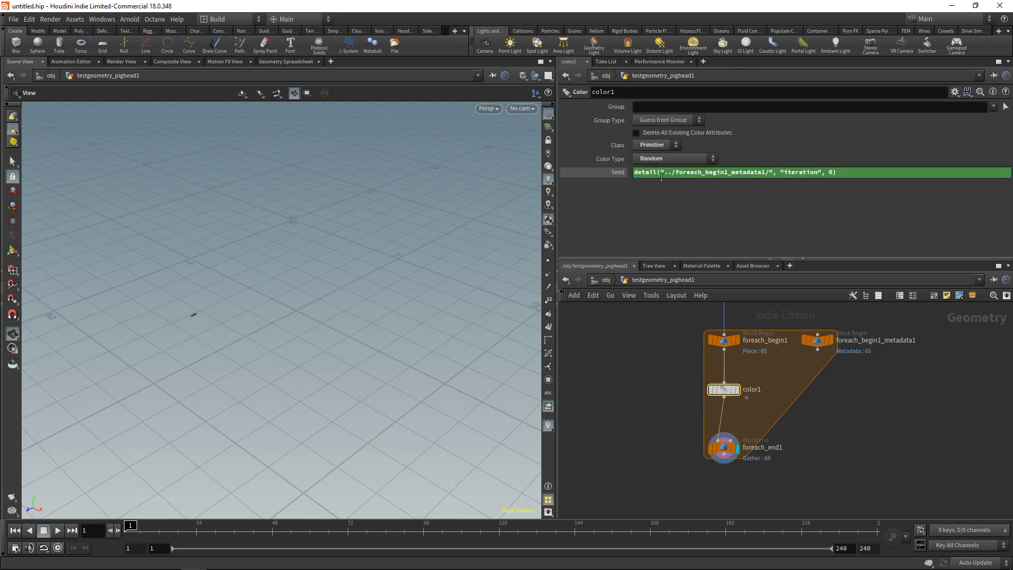
click(613, 173)
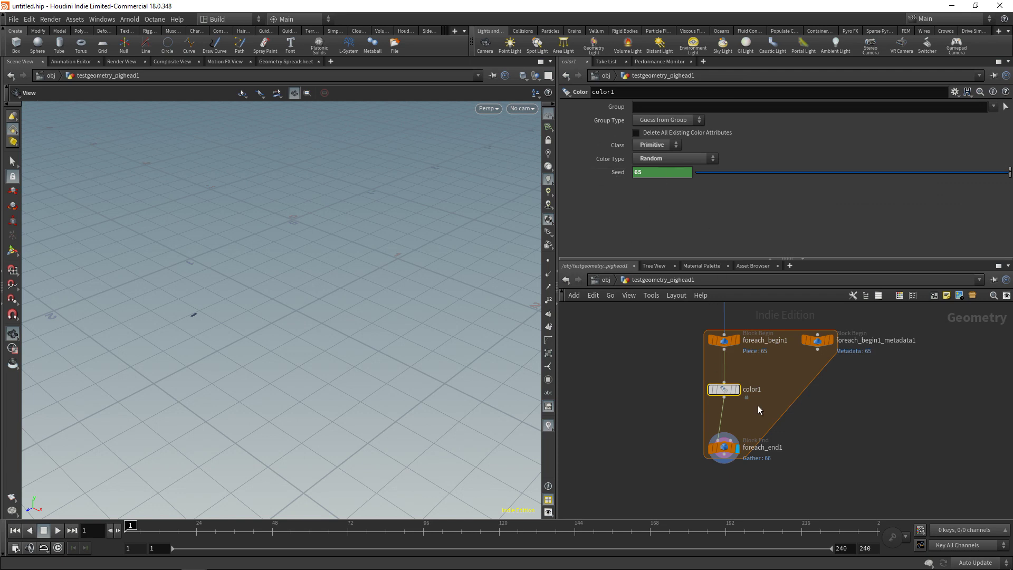
click(723, 448)
click(564, 214)
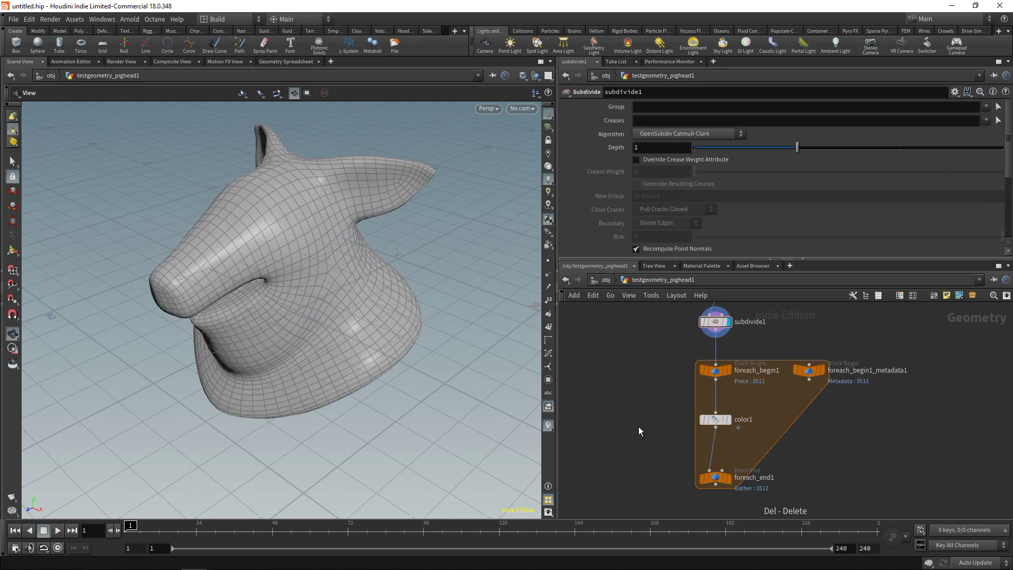
- Add a second Color node branching off the subdivide node, outside the loop
mouse_move(722, 423)
key(Tab)
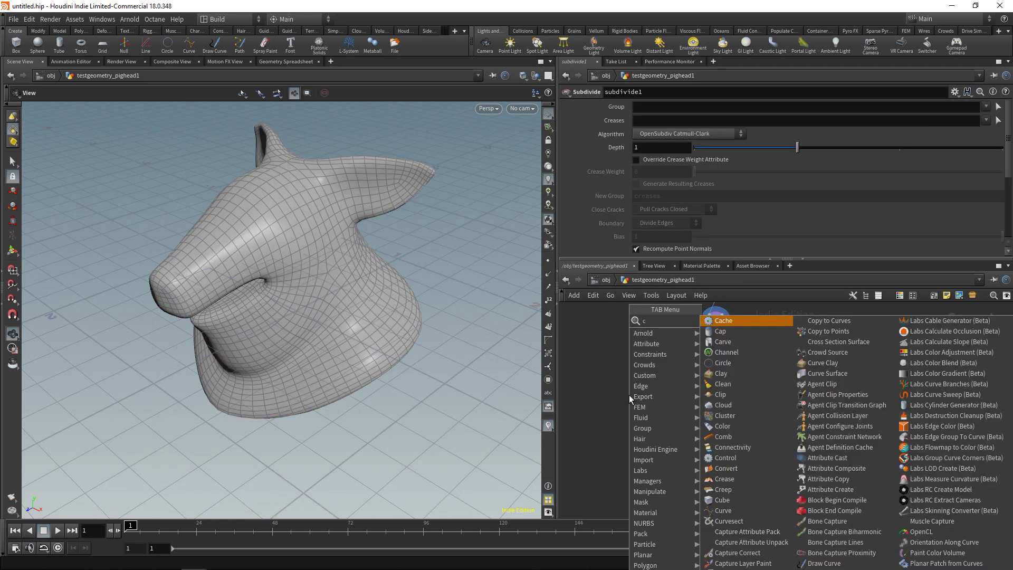
text(color)
key(Return)
click(629, 396)
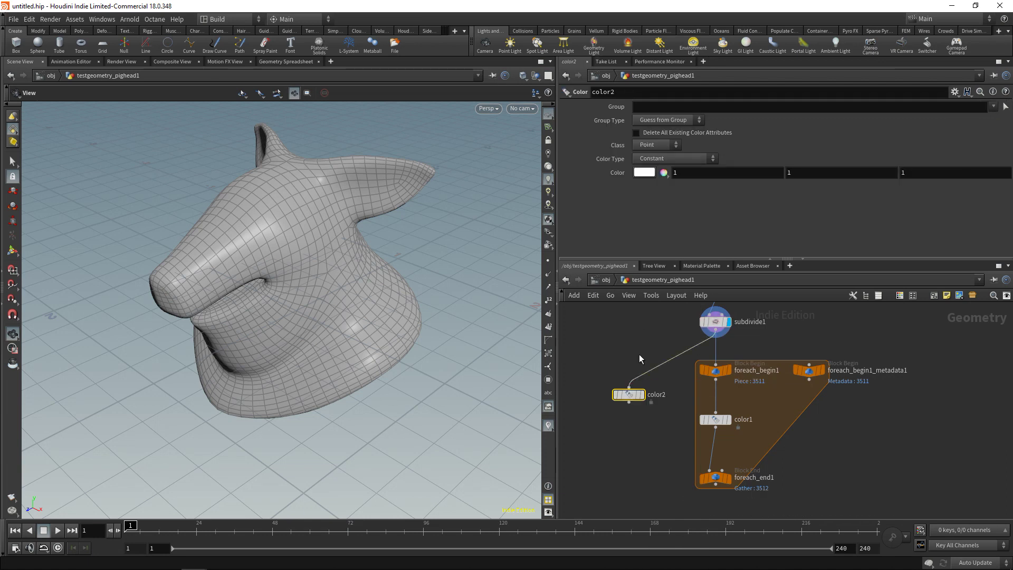
- Set color2 to the Primitive class with a Random color type and display its result
click(645, 146)
click(649, 155)
click(649, 158)
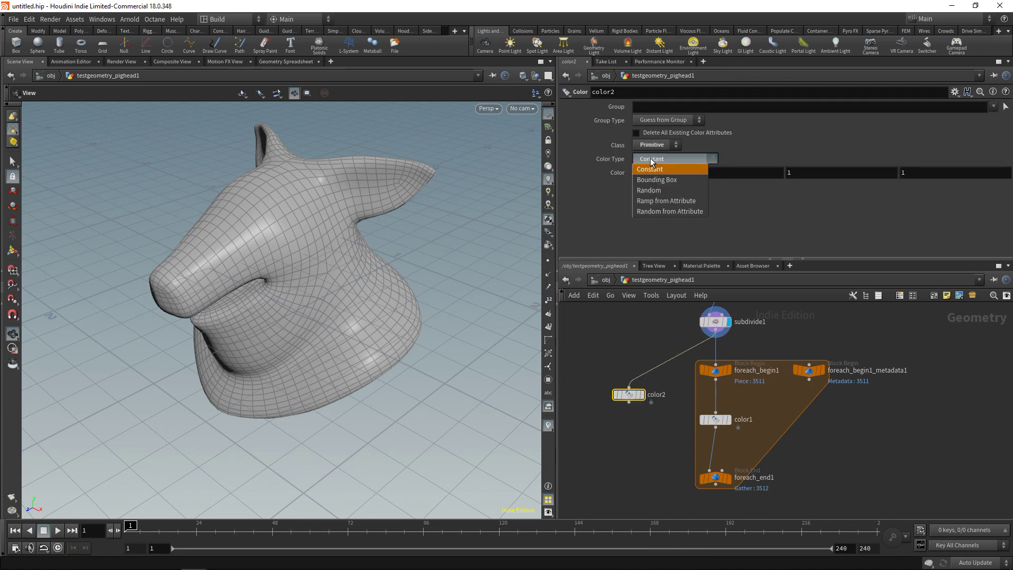
click(650, 193)
click(641, 394)
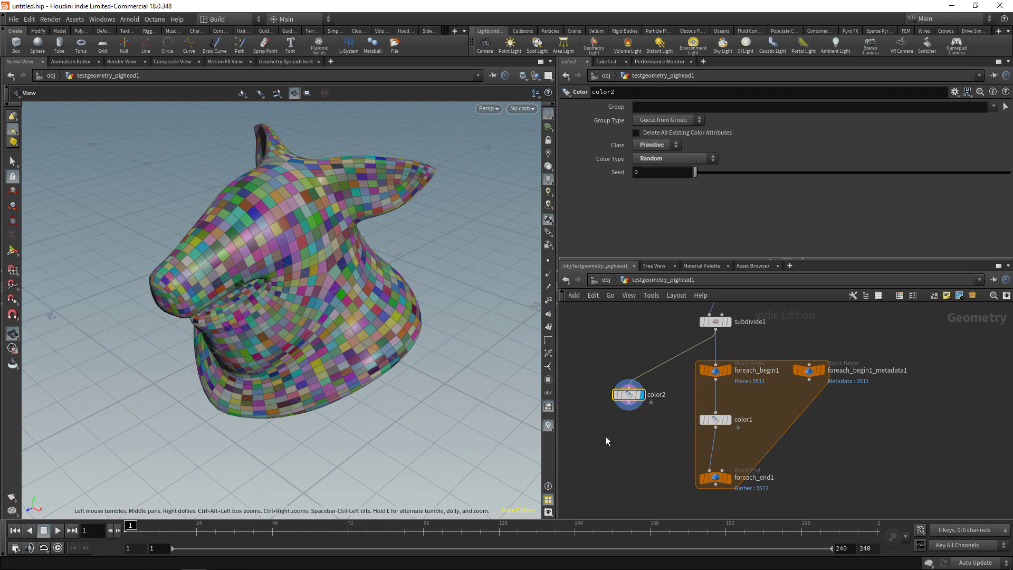
- Add a Primitive VOP beside color2, connected to subdivide1, and open its inner network
key(h)
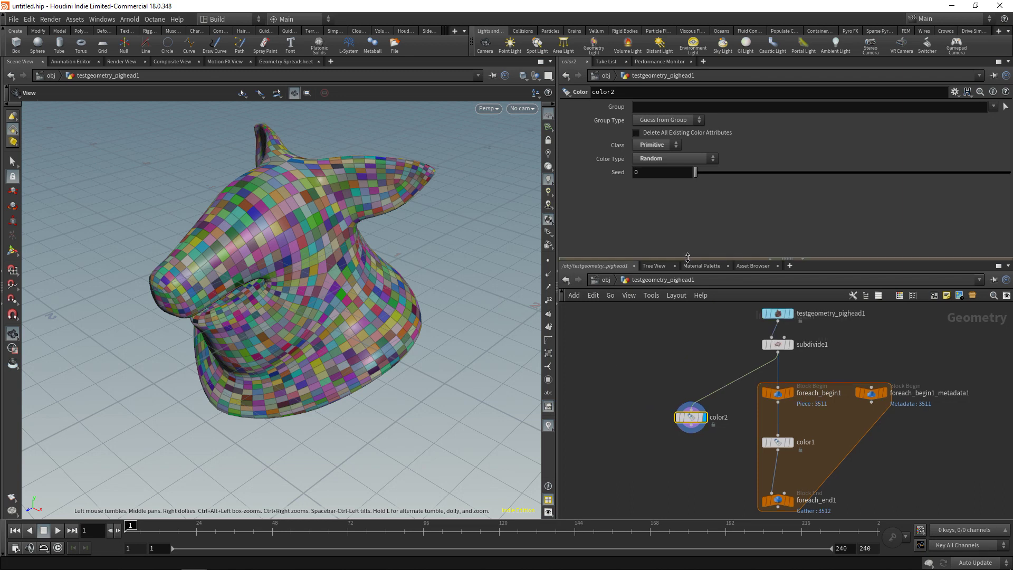
drag(688, 258, 686, 209)
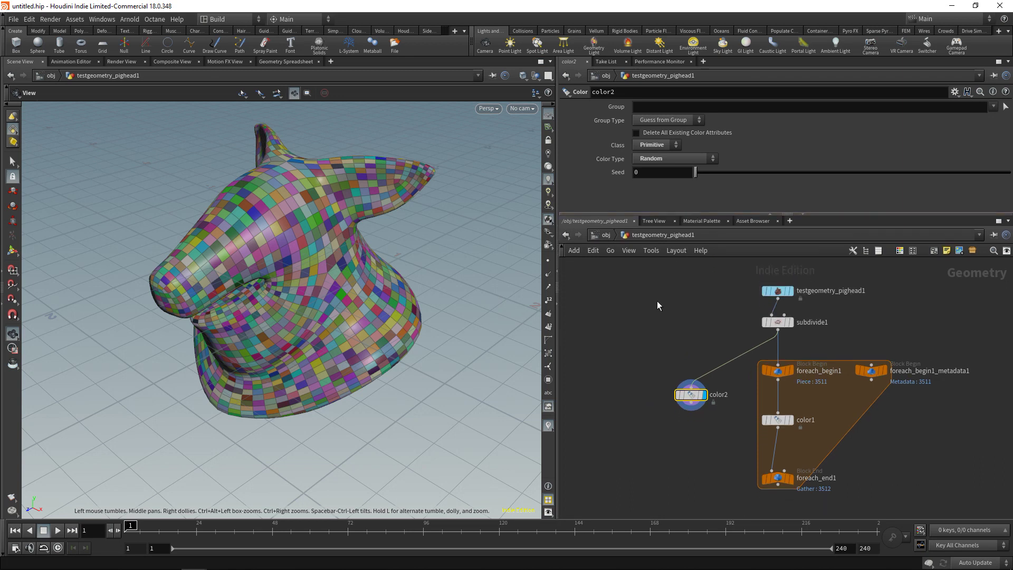
click(638, 358)
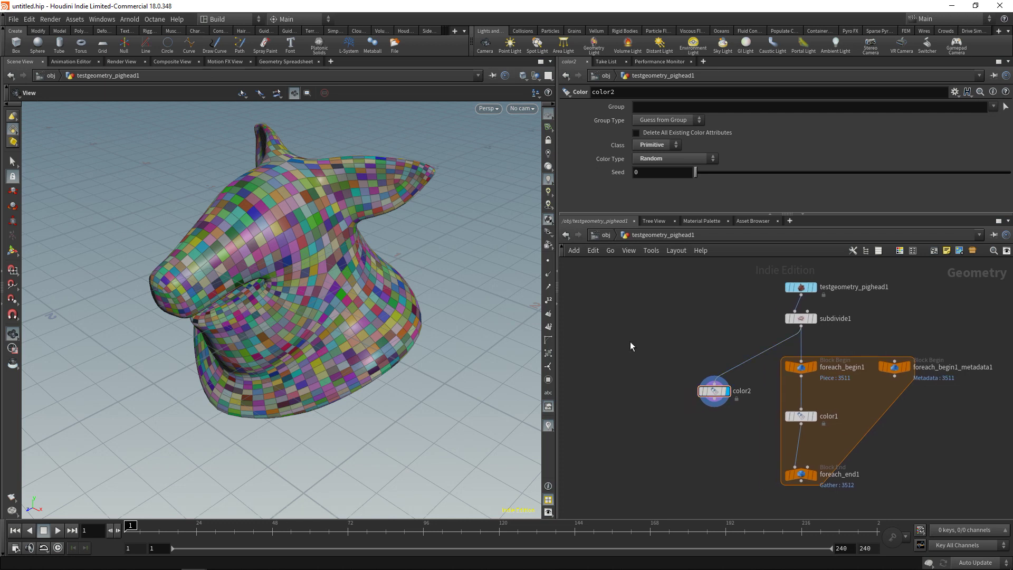
key(Tab)
text(prim)
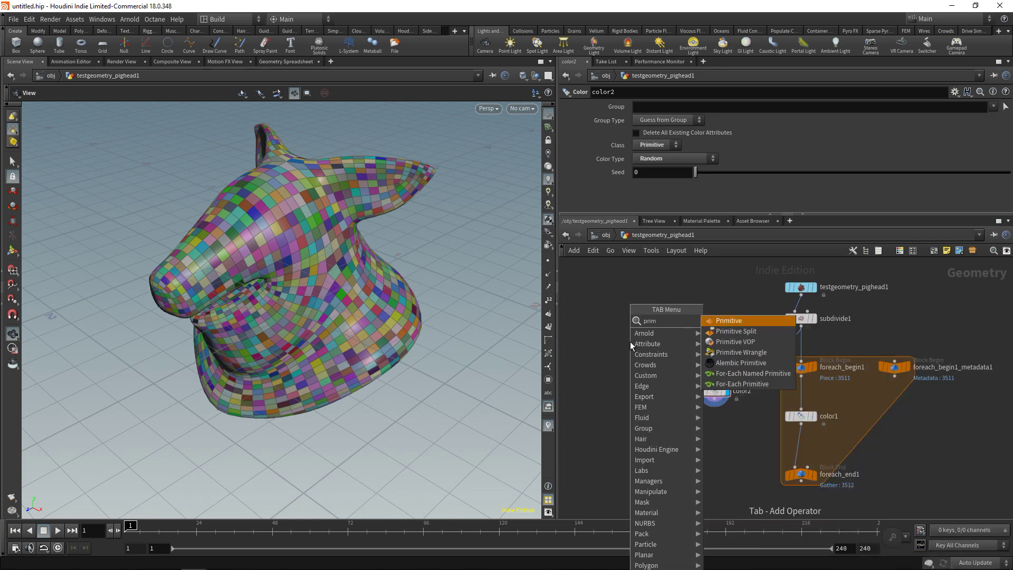
key(Down)
key(Down)
key(Return)
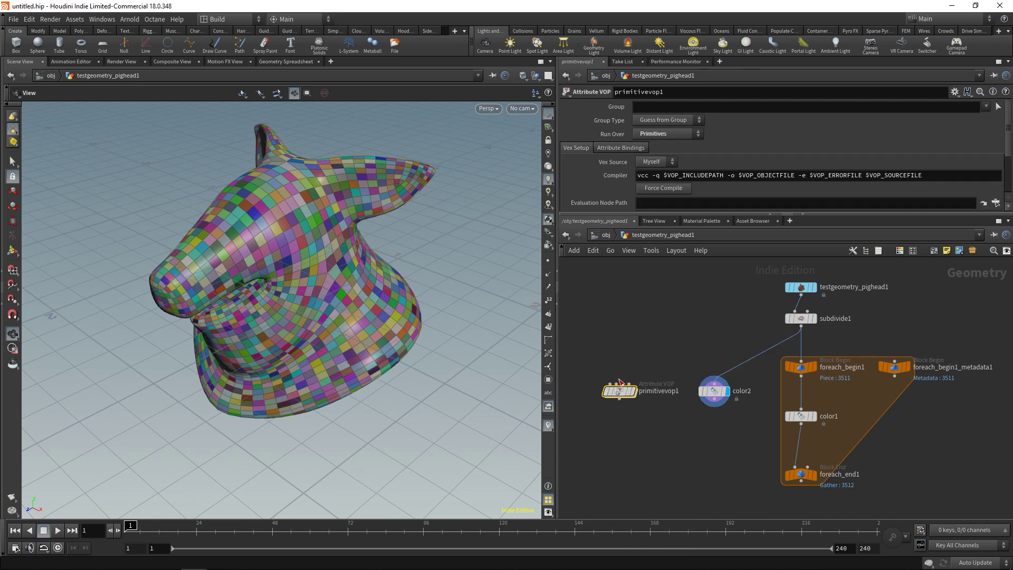
click(612, 385)
double_click(620, 391)
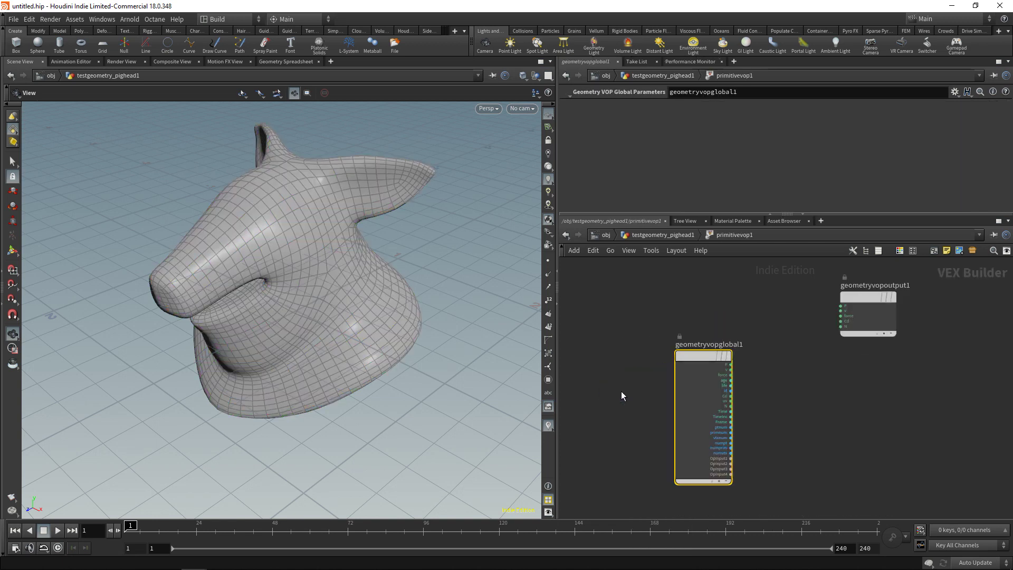
- Add a Random node between the VOP globals and output, with the signature 1D Integer Input, 3D Color
key(Tab)
text(rand)
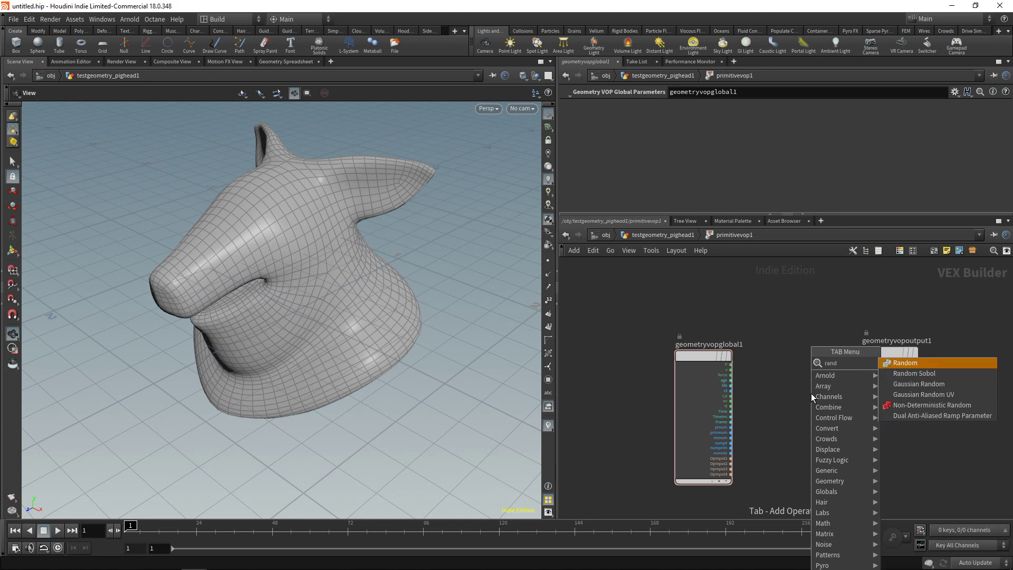
key(Escape)
click(806, 396)
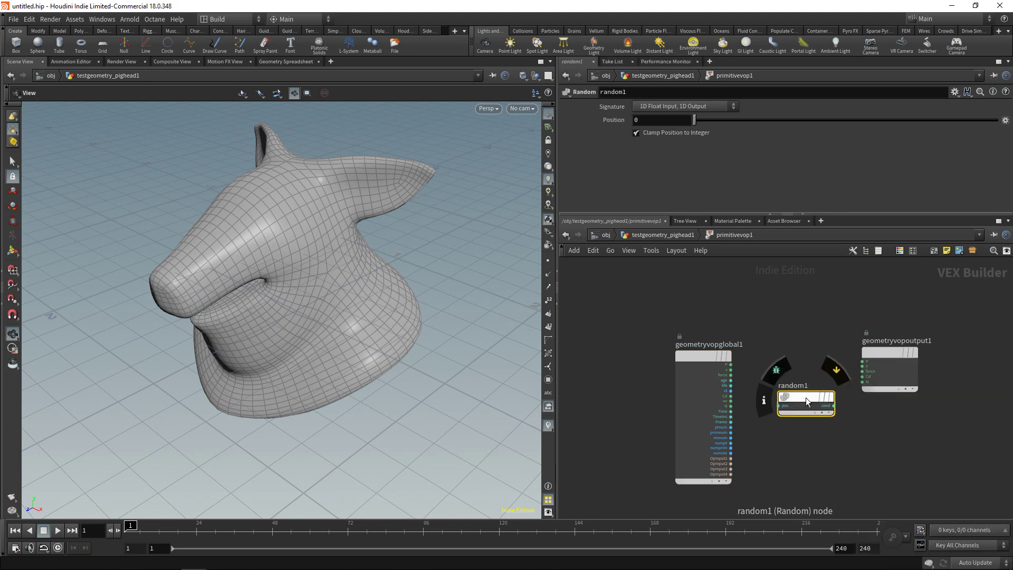
click(671, 108)
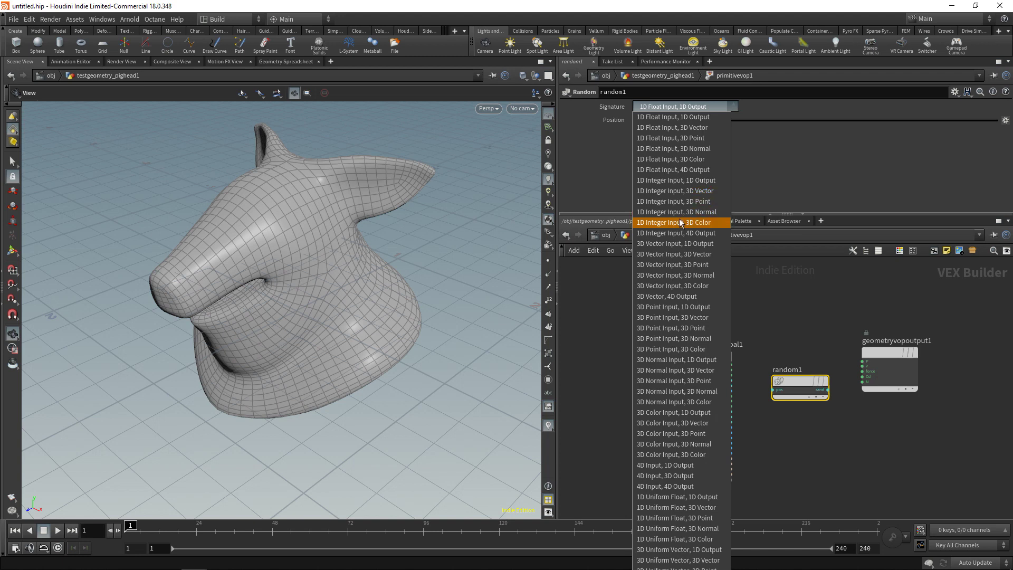
click(703, 222)
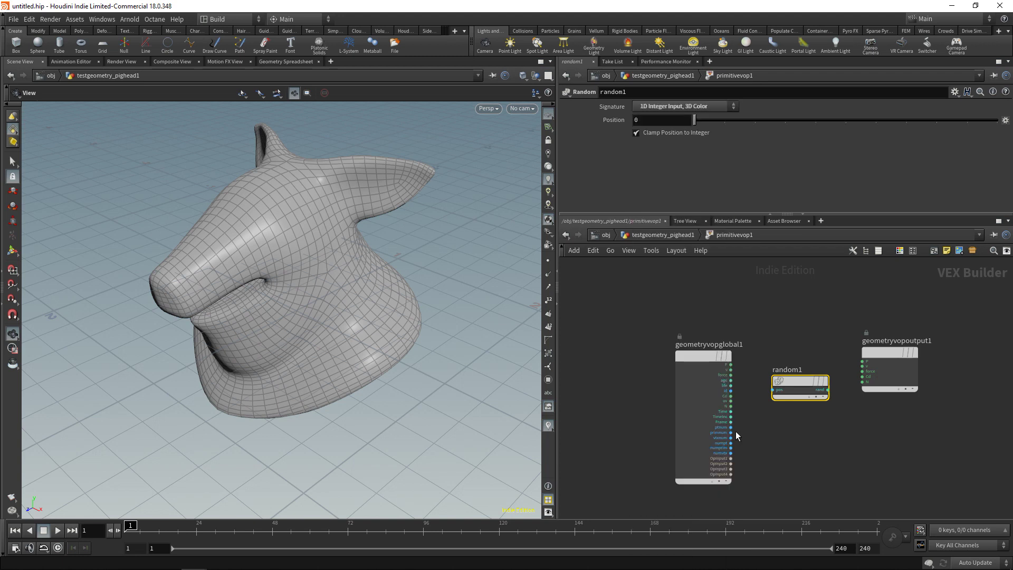
- Connect primnum through random1 to the Cd output, and display foreach_end1 back in the pig head's geometry network
click(731, 432)
click(774, 399)
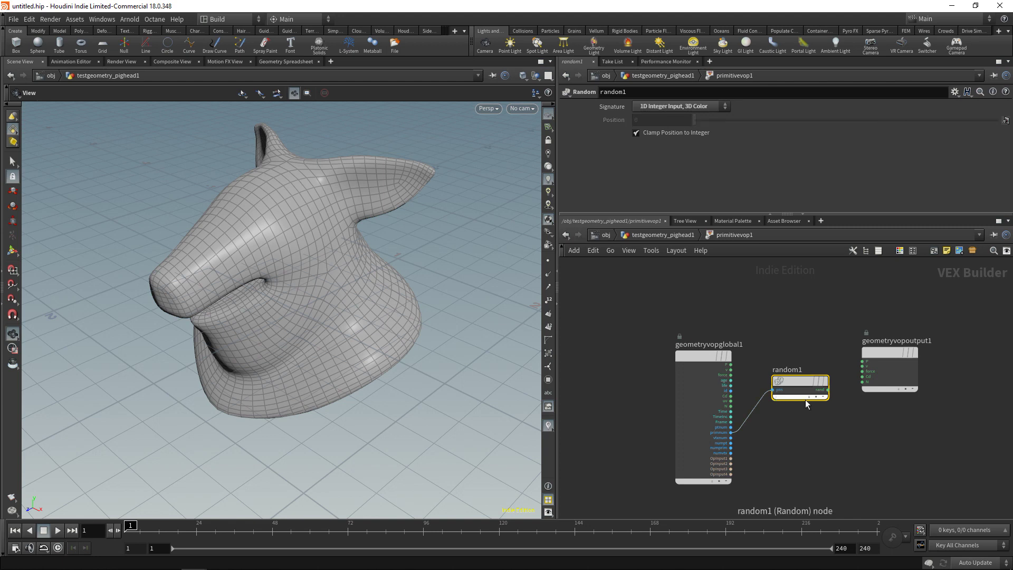
click(829, 391)
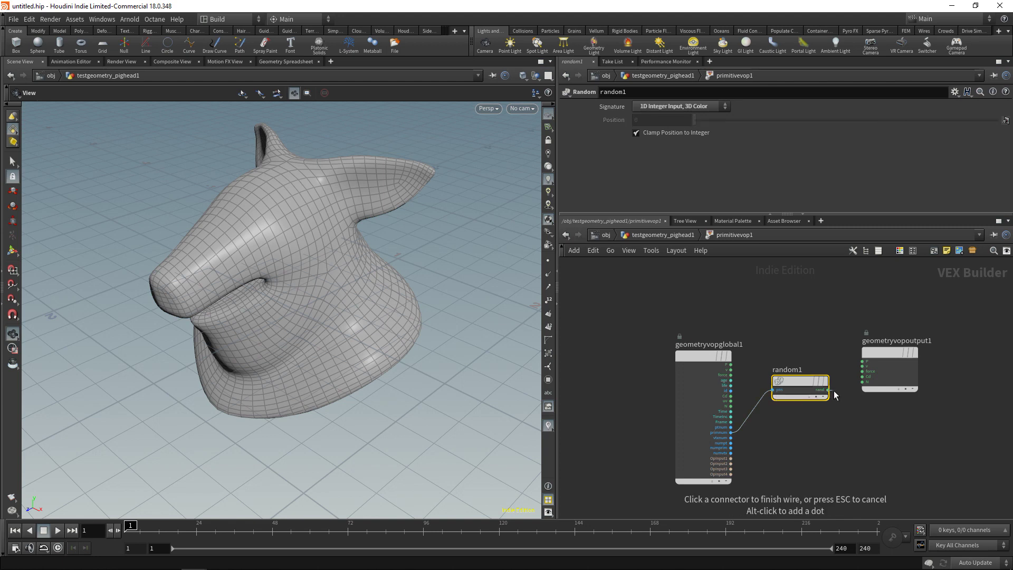
click(859, 377)
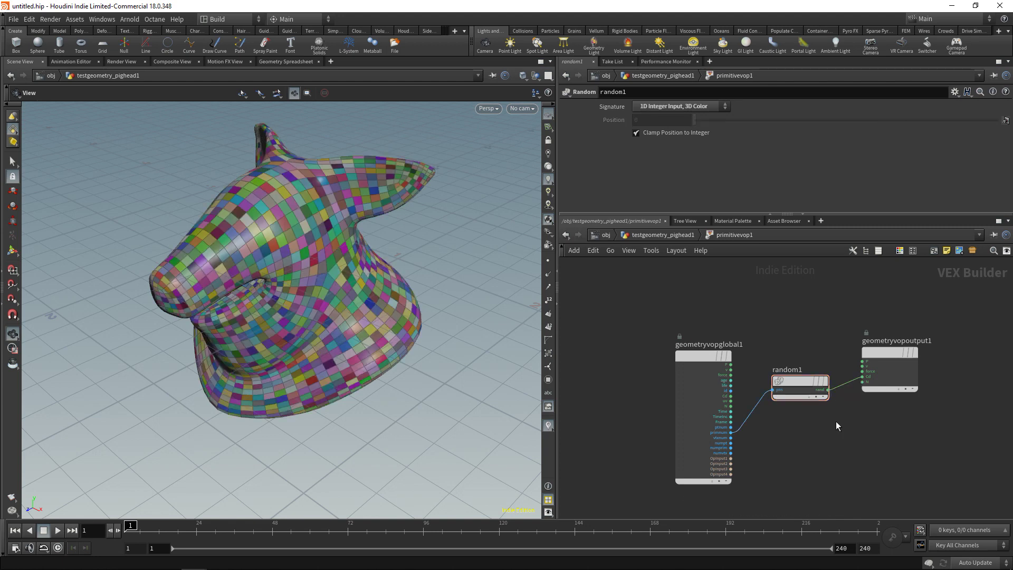
key(u)
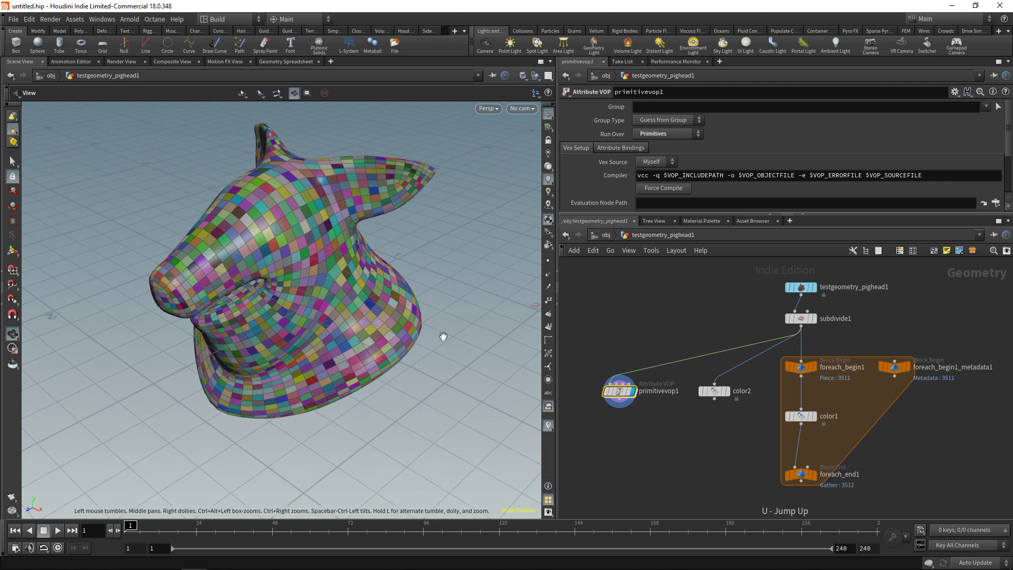
click(813, 474)
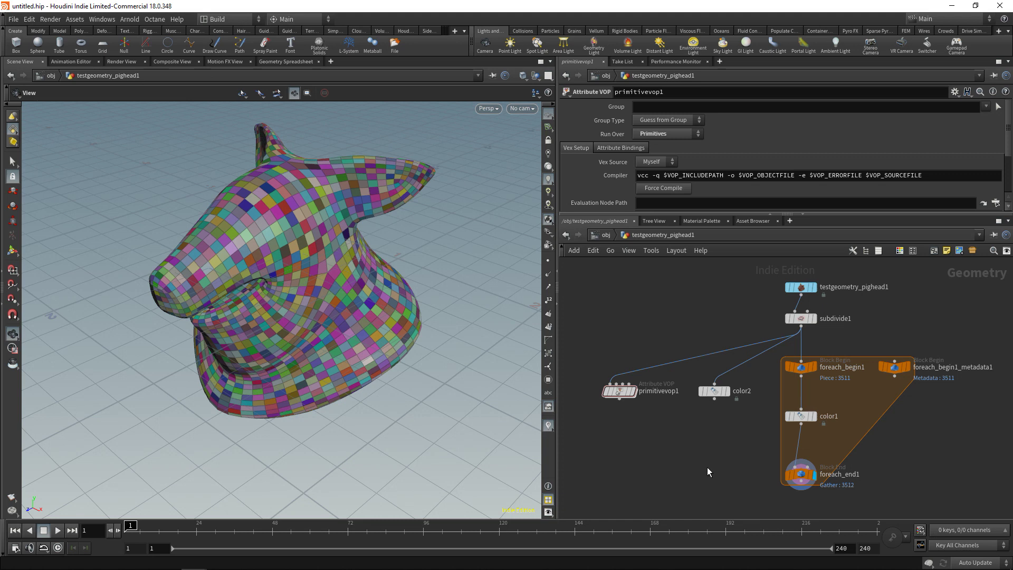
- Add a Transform node below primitivevop1 and set its X translation to -3
middle_drag(707, 467, 702, 422)
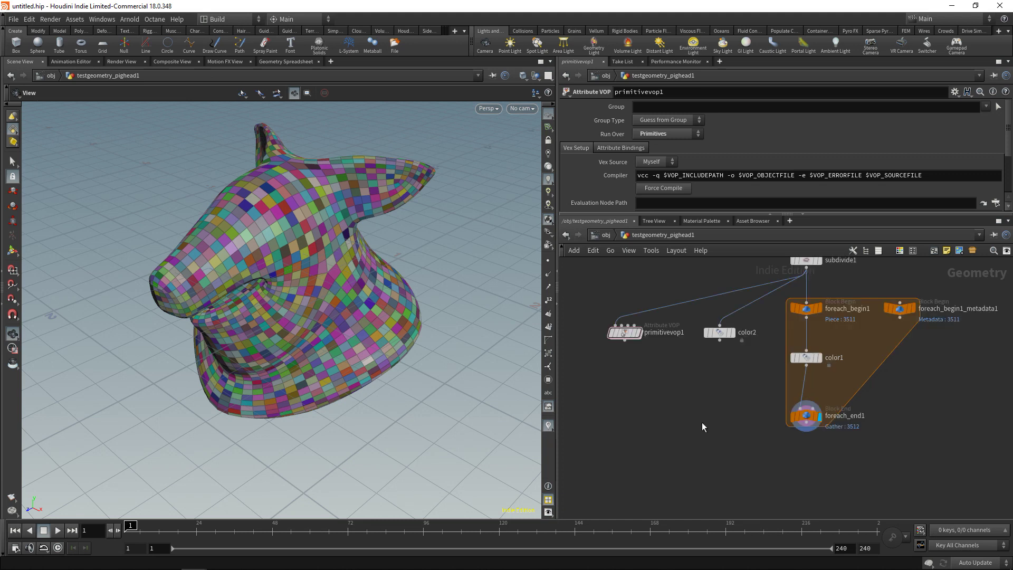
key(Tab)
text(transform)
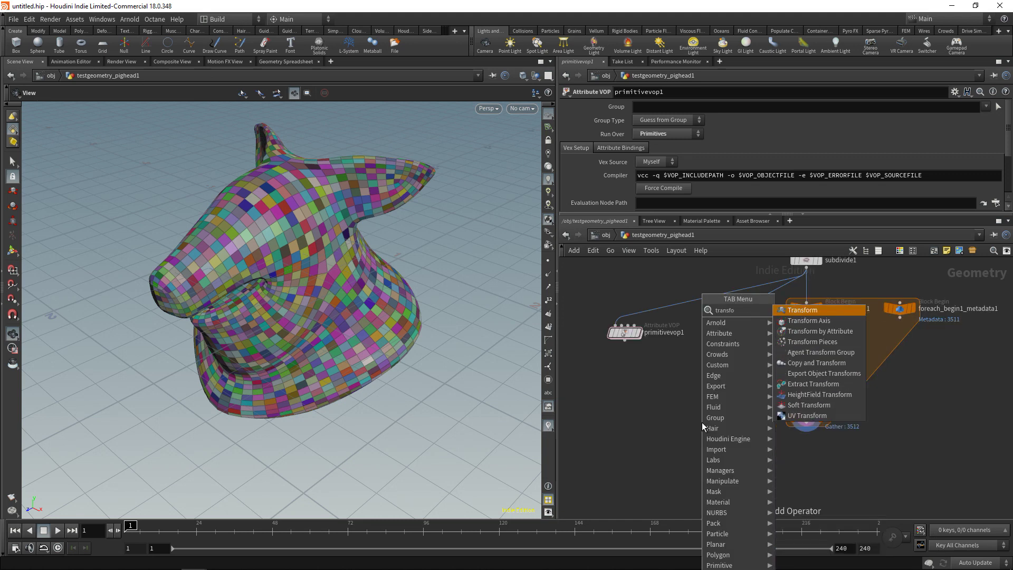
key(Return)
click(655, 148)
text(-3)
key(Return)
drag(702, 422, 622, 413)
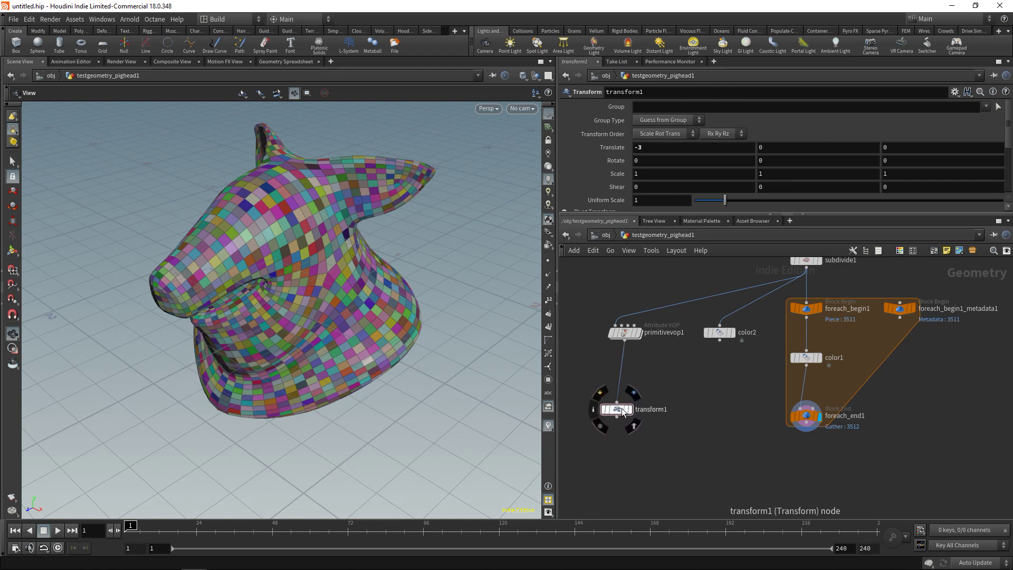
- Duplicate the Transform node below color2 and set the copy's X translation to -1
click(646, 417)
drag(676, 452, 611, 396)
key(ctrl+c)
key(ctrl+v)
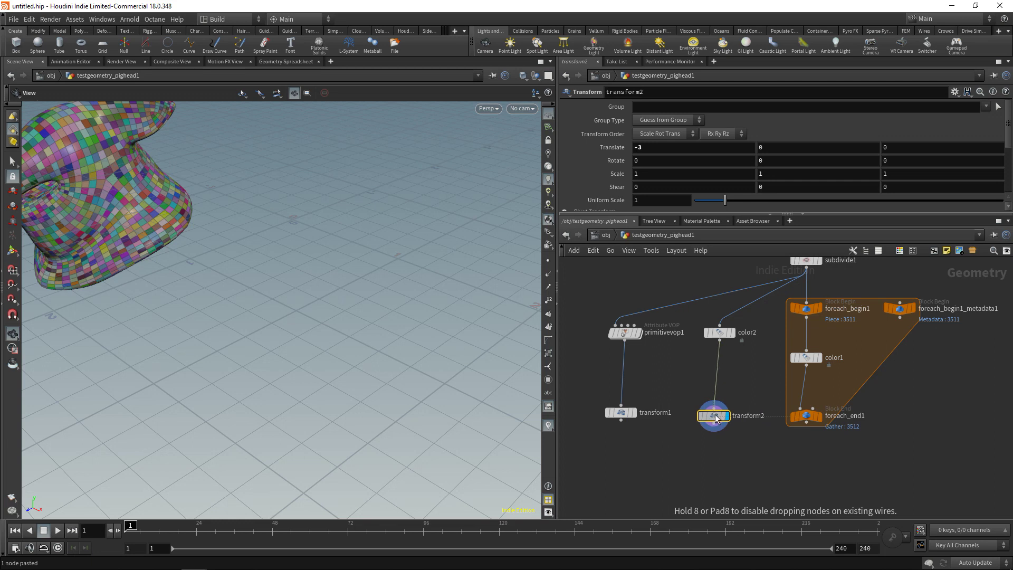
click(715, 415)
click(655, 147)
text(-1)
key(Return)
- Place another copy of the Transform node below foreach_end1 and set its X translation to 1
key(ctrl+c)
key(ctrl+v)
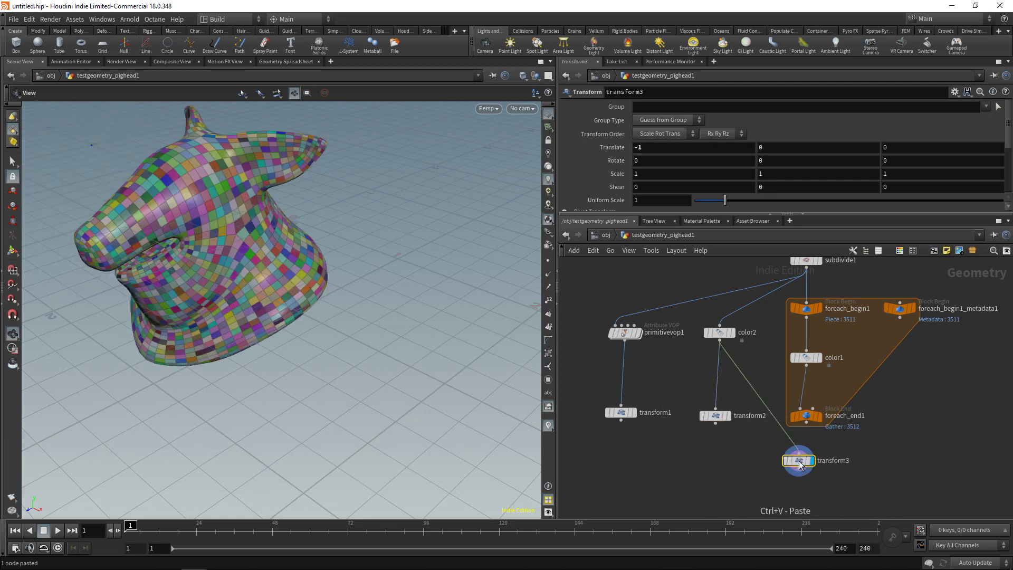
click(798, 460)
click(655, 148)
text(1)
key(Return)
- Merge the three transformed branches with a Merge node and view the pig heads side by side
middle_drag(713, 508, 715, 454)
key(Tab)
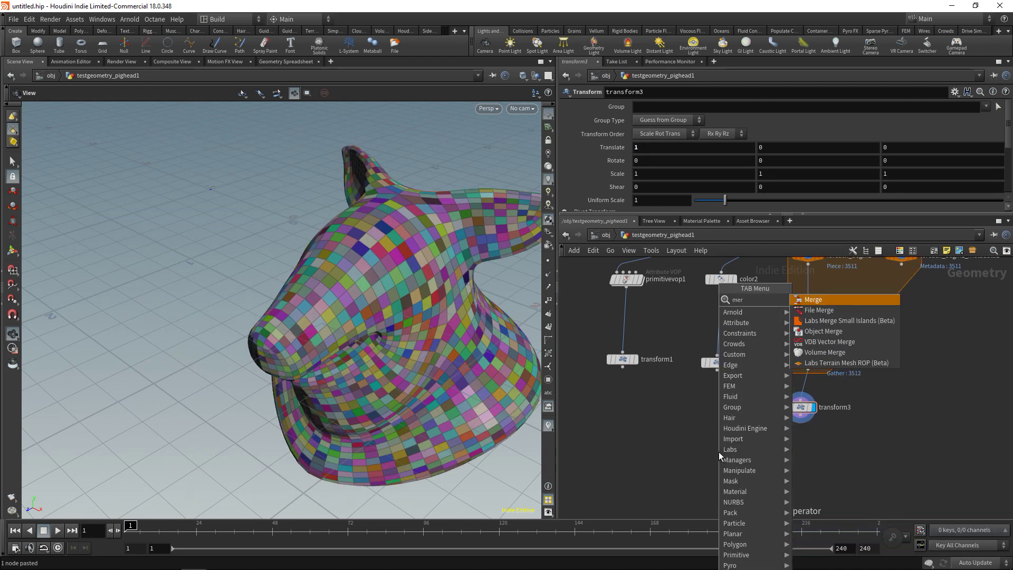
text(merge)
key(Return)
click(719, 452)
drag(718, 451, 702, 472)
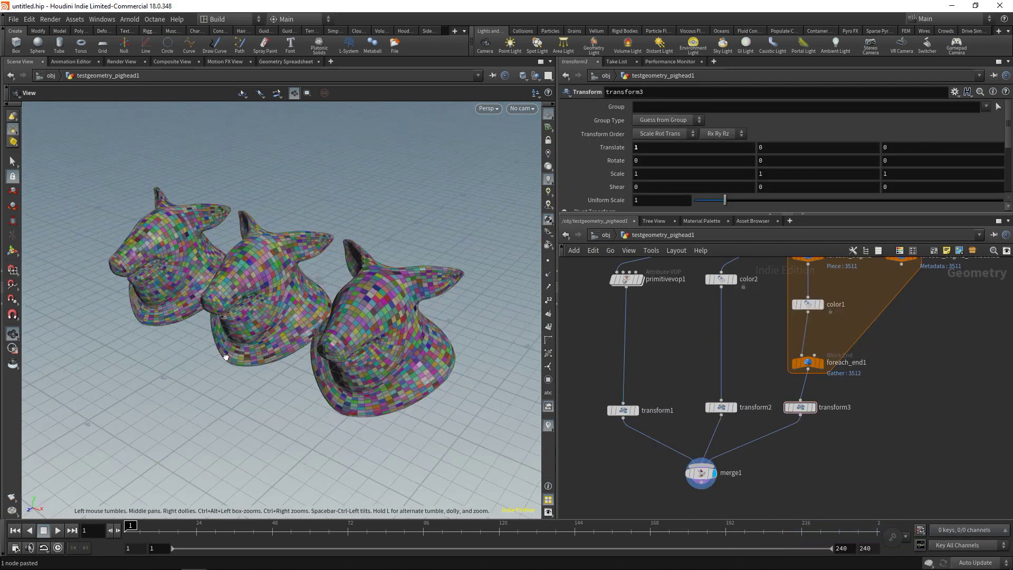
drag(296, 327, 317, 338)
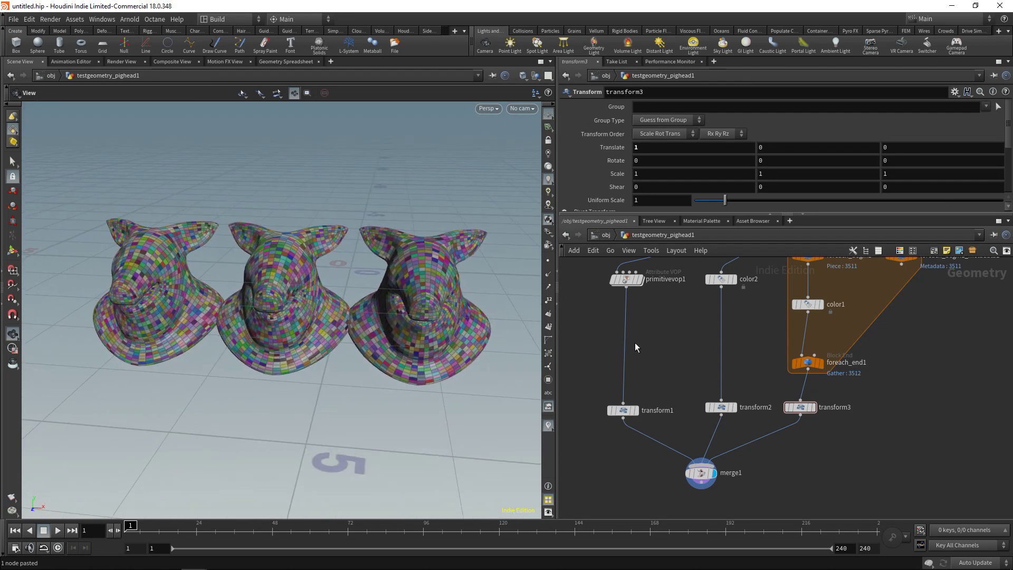
- Start recording a profile in the Performance Monitor
key(h)
click(663, 61)
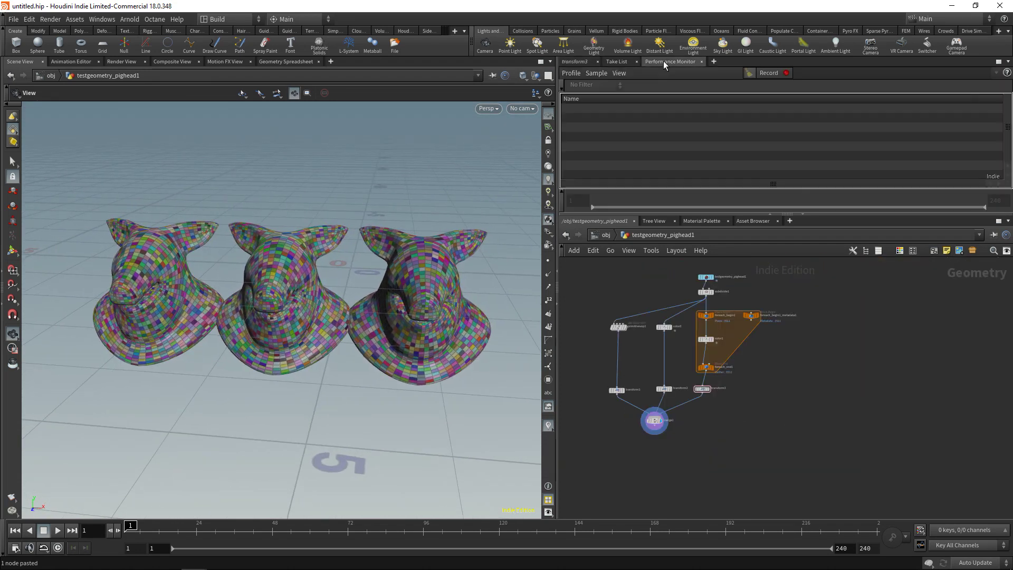
click(770, 73)
click(770, 73)
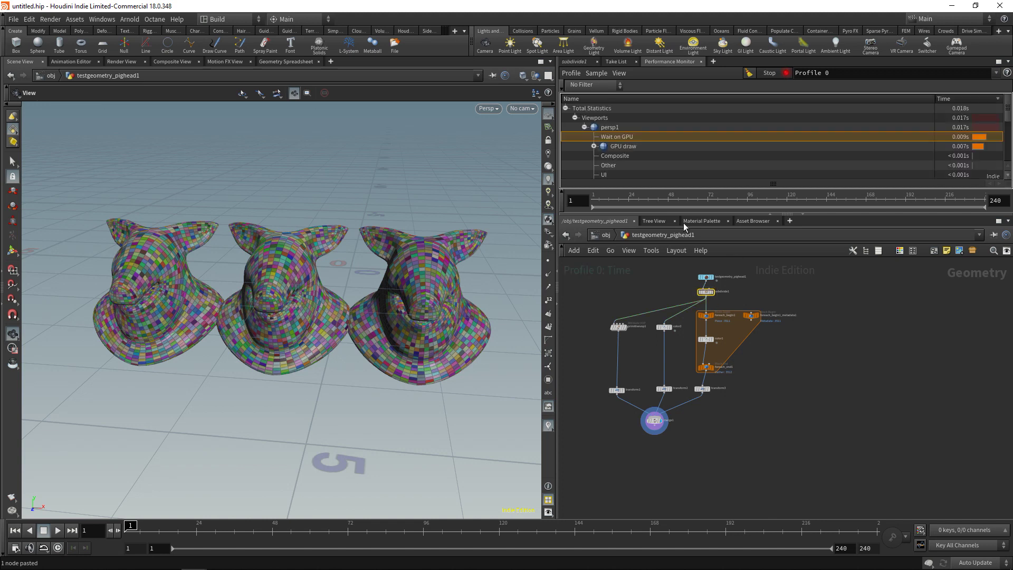
- Recook the branches from subdivide1's Depth and examine the cook time of each node in the Performance Monitor
click(705, 292)
click(658, 148)
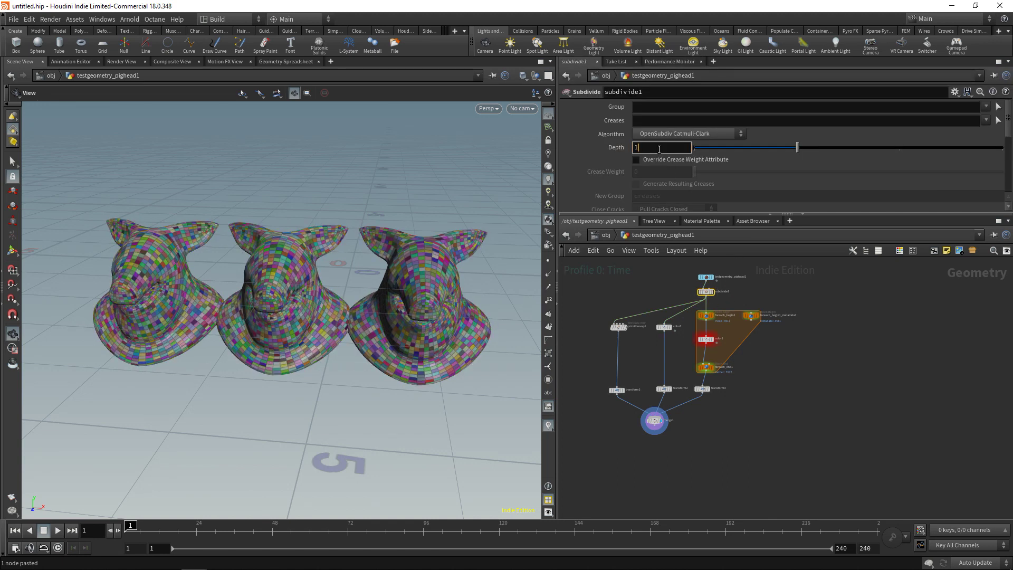
click(670, 61)
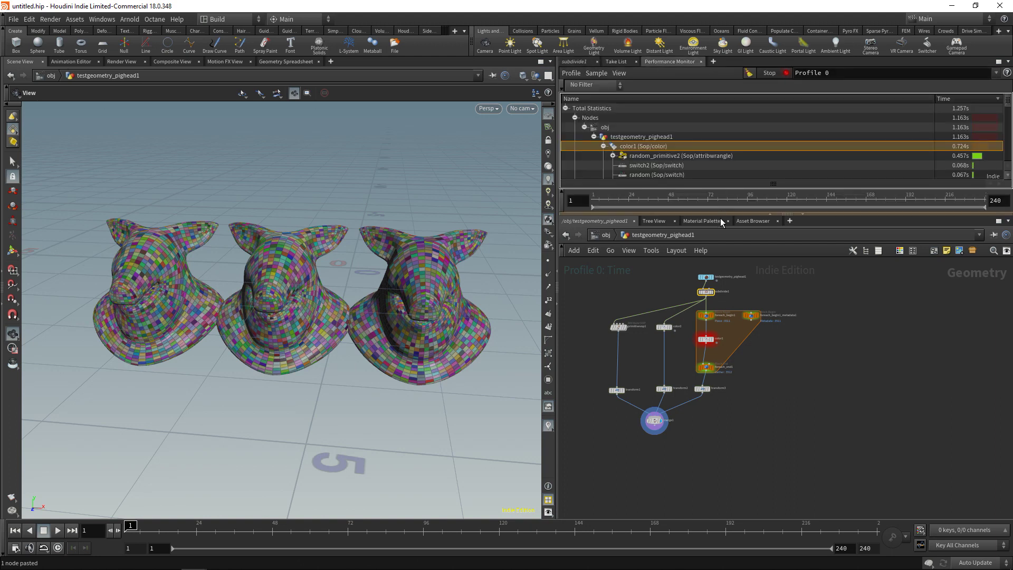
drag(781, 214, 786, 338)
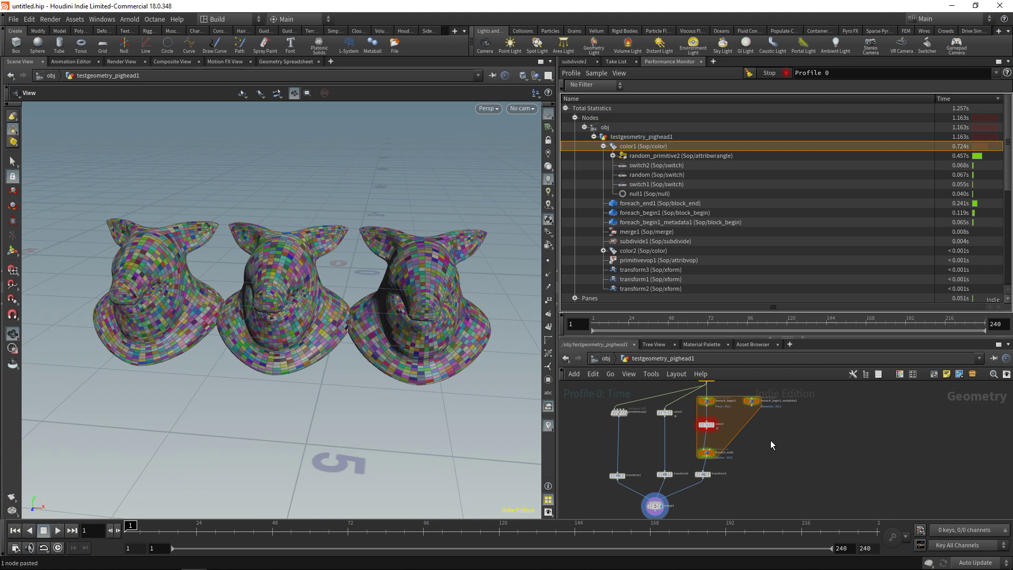
scroll(736, 441, up, 3)
scroll(759, 432, down, 2)
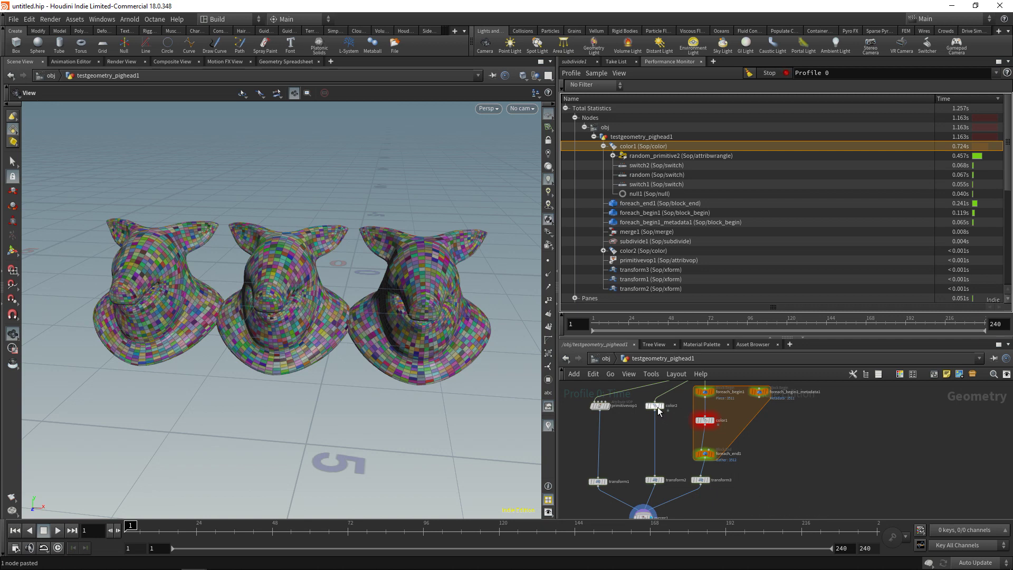
mouse_move(607, 409)
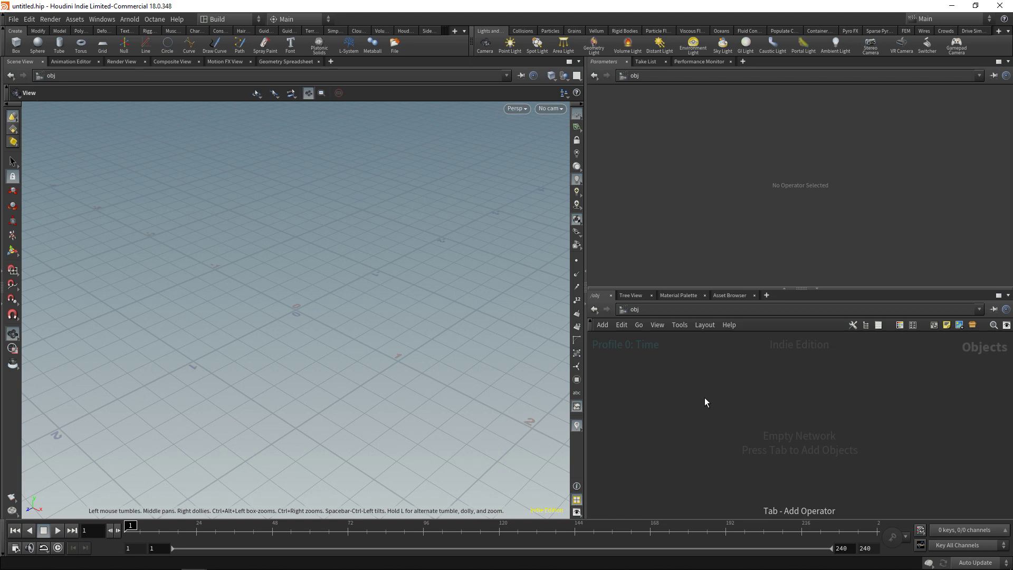
- Add a Test Geometry: Pig Head to the empty scene and set its difficulty to Easy
key(Tab)
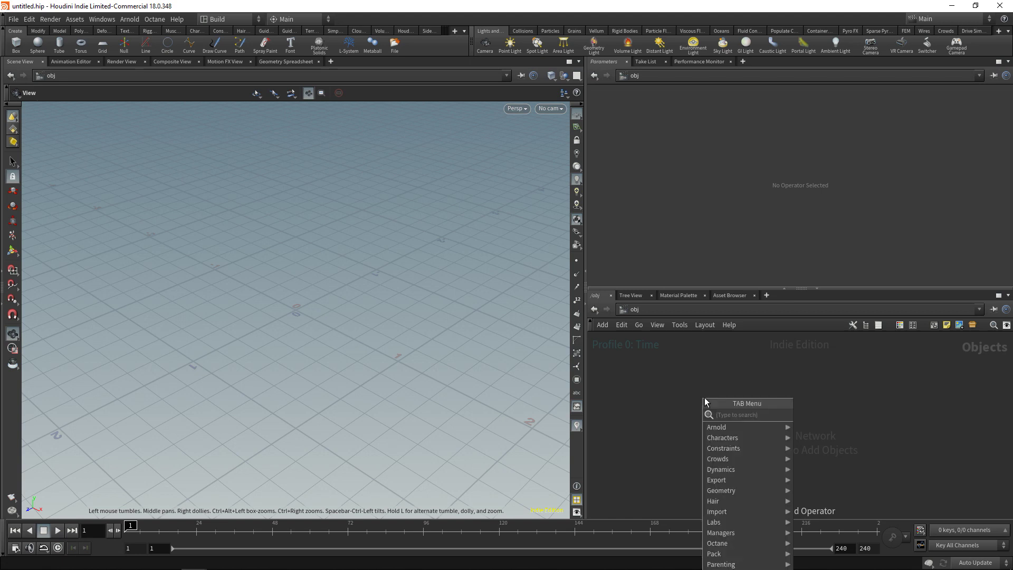
text(pigh)
key(Return)
click(704, 397)
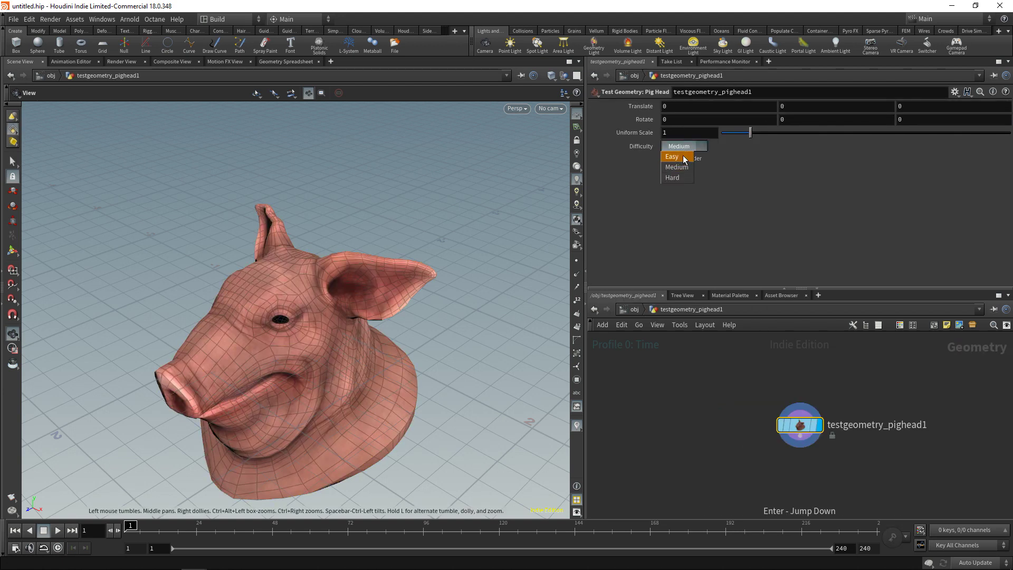
click(683, 155)
- Add a Subdivide node after the pig head test geometry and display it
key(Tab)
text(s)
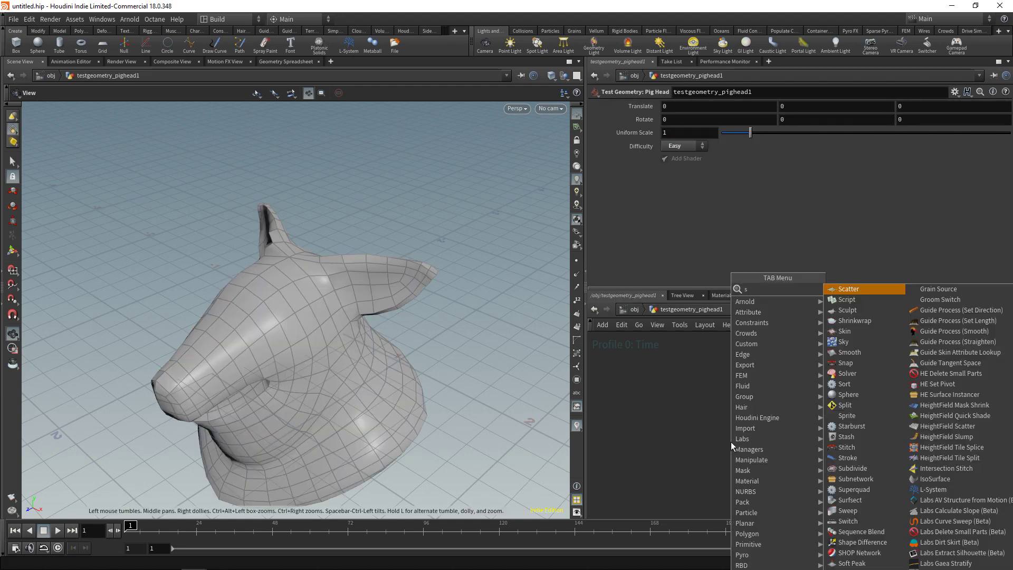
text(ubdi)
key(Return)
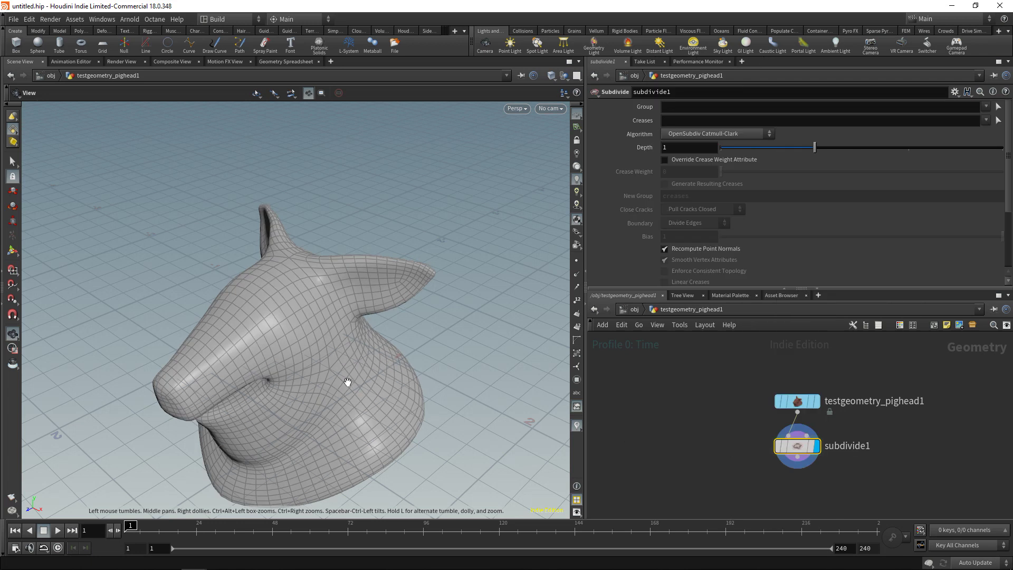
- Add a For-Each Primitive loop and connect its begin node below subdivide1
drag(348, 382, 296, 294)
key(Tab)
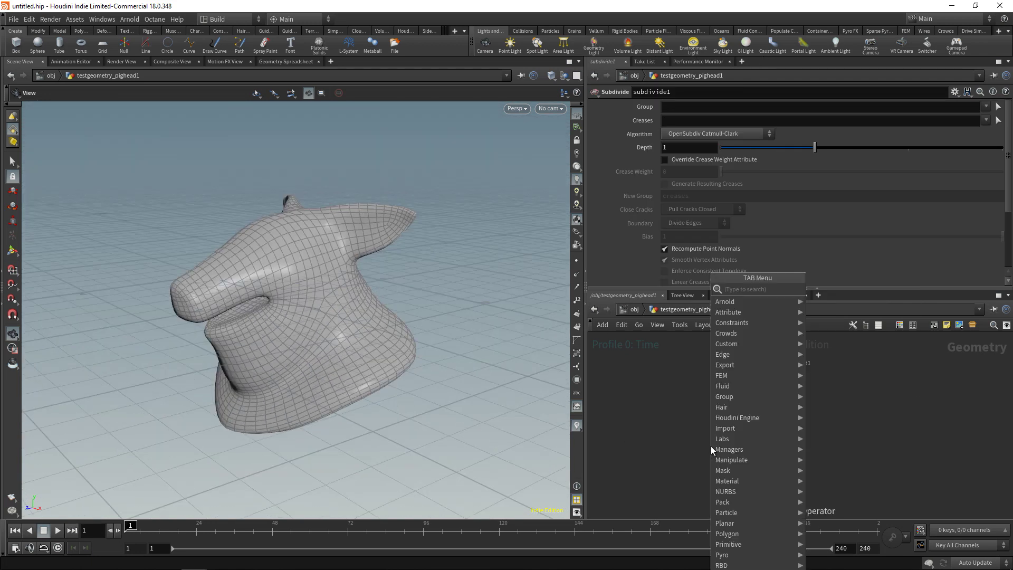
text(forea)
key(Down)
key(Down)
key(Down)
key(Down)
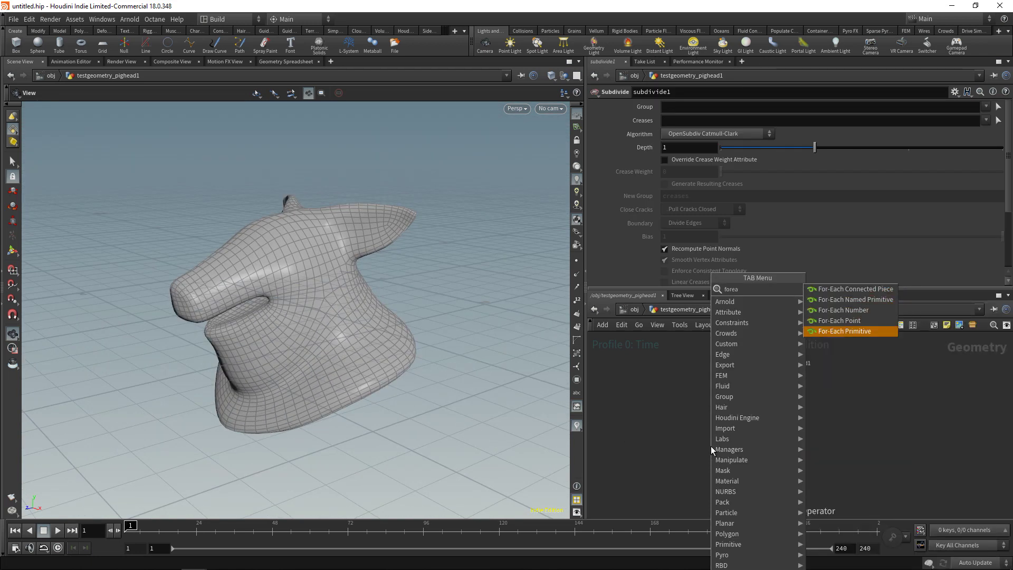
key(Return)
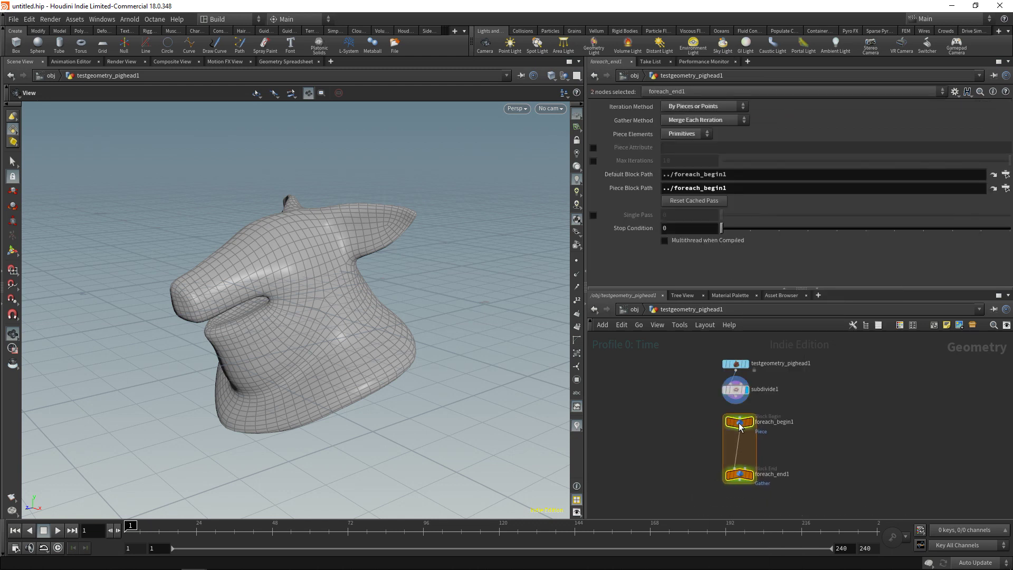
click(735, 422)
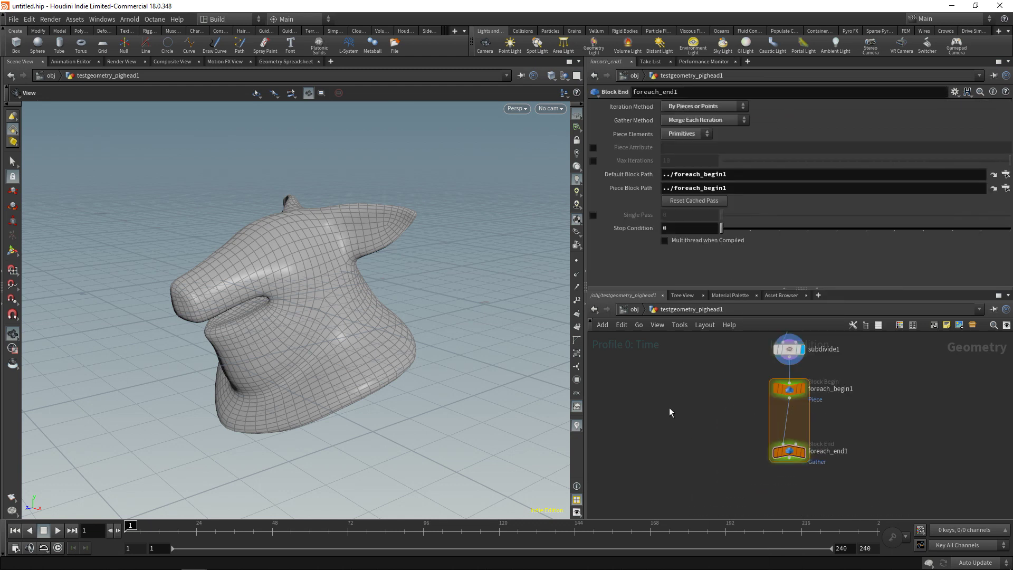
- Insert a Transform node between foreach_begin1 and foreach_end1
key(Tab)
text(transform)
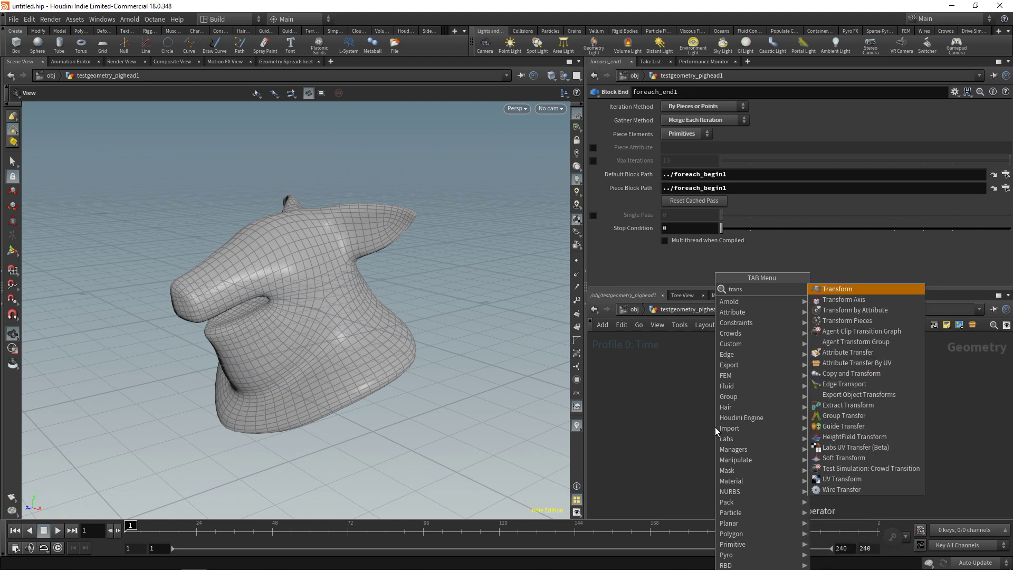
key(Return)
click(785, 422)
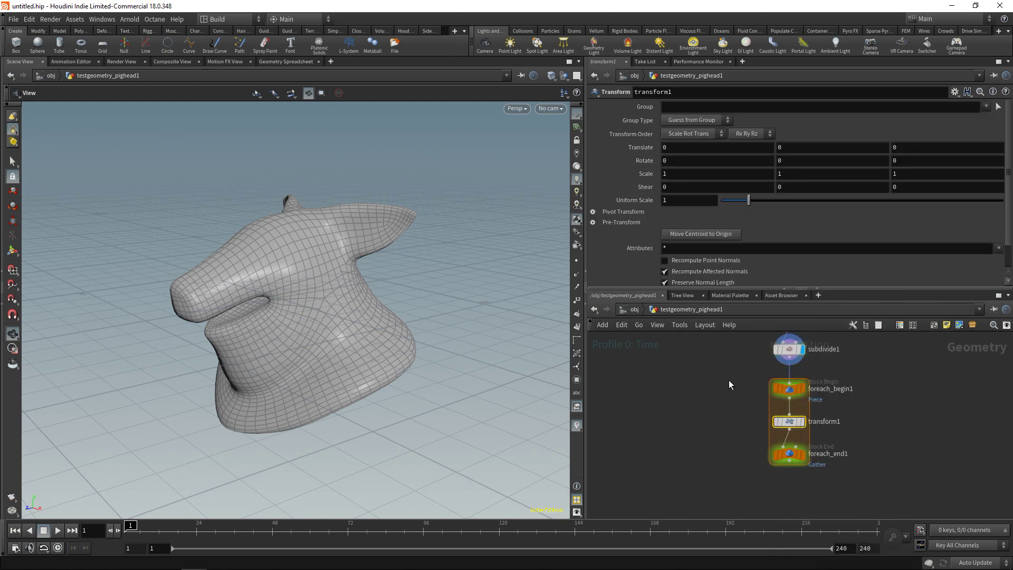
- Create a meta import node from foreach_begin1 and inspect its detail attributes
click(802, 394)
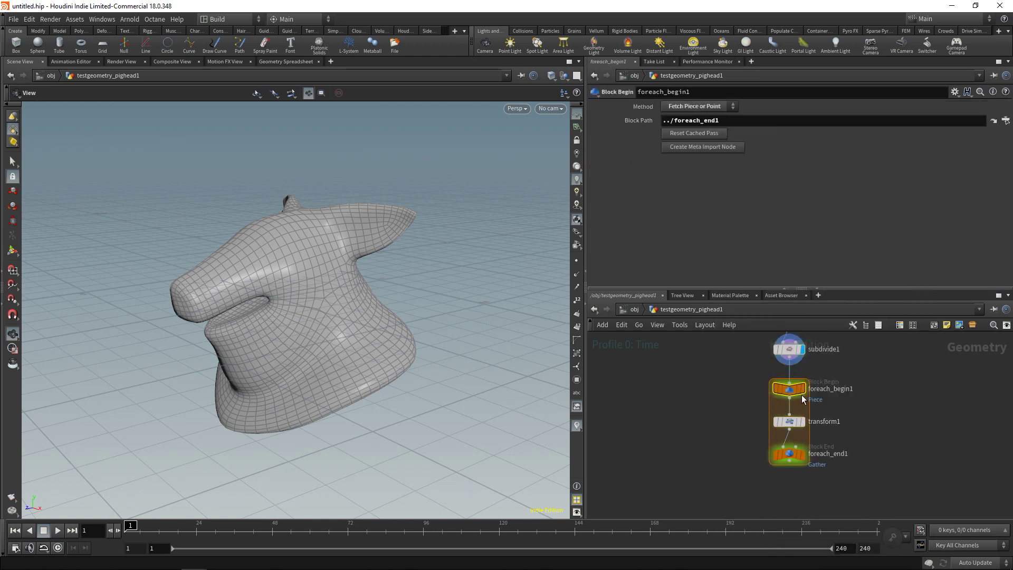
click(712, 148)
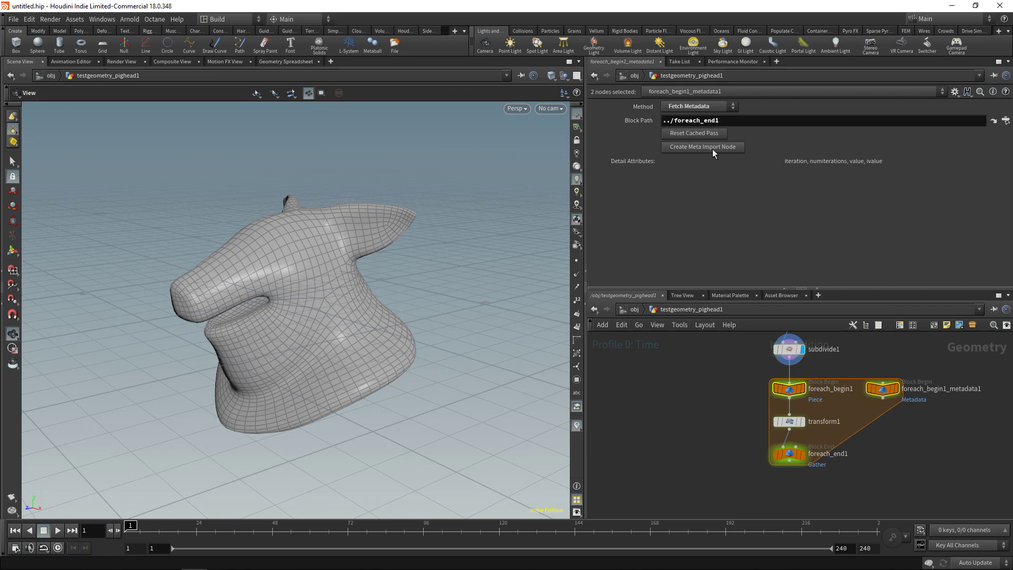
middle_click(884, 391)
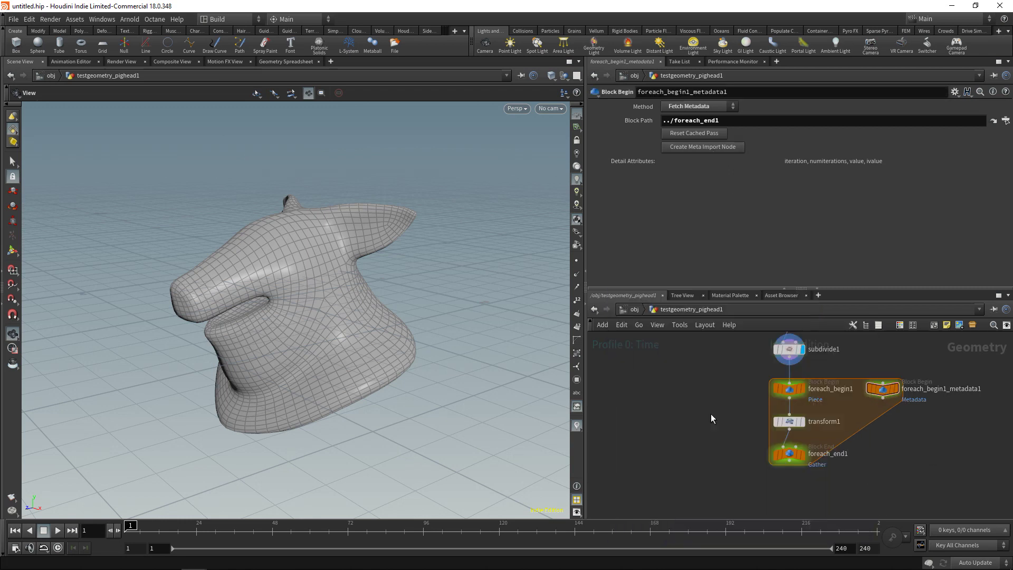
- Set transform1's X rotation to detail("../foreach_begin1_metadata1/", "iteration", 0) and display foreach_end1
drag(711, 415, 804, 429)
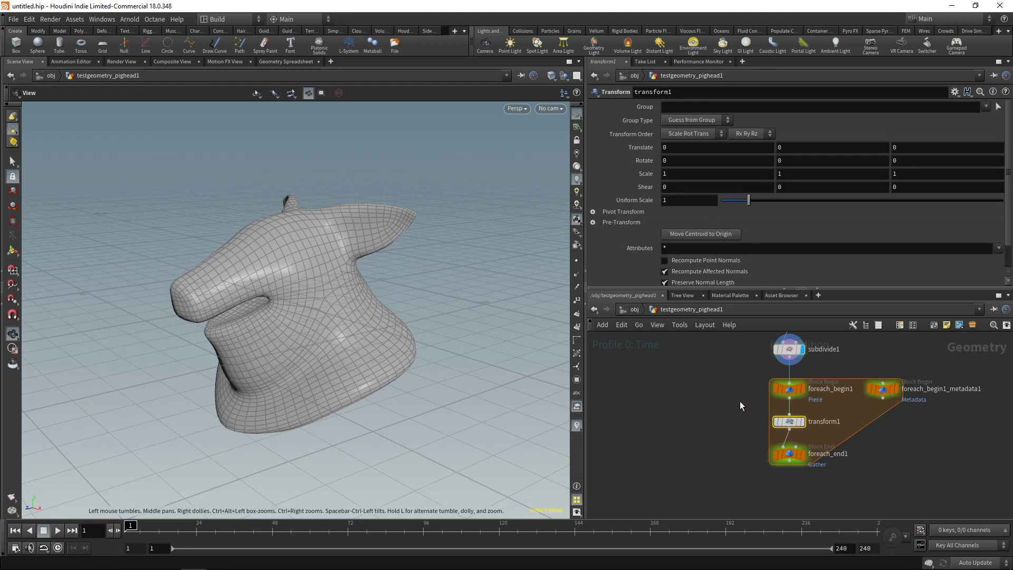
middle_click(883, 389)
click(686, 161)
text(detail("../fore)
key(Down)
key(Down)
key(Return)
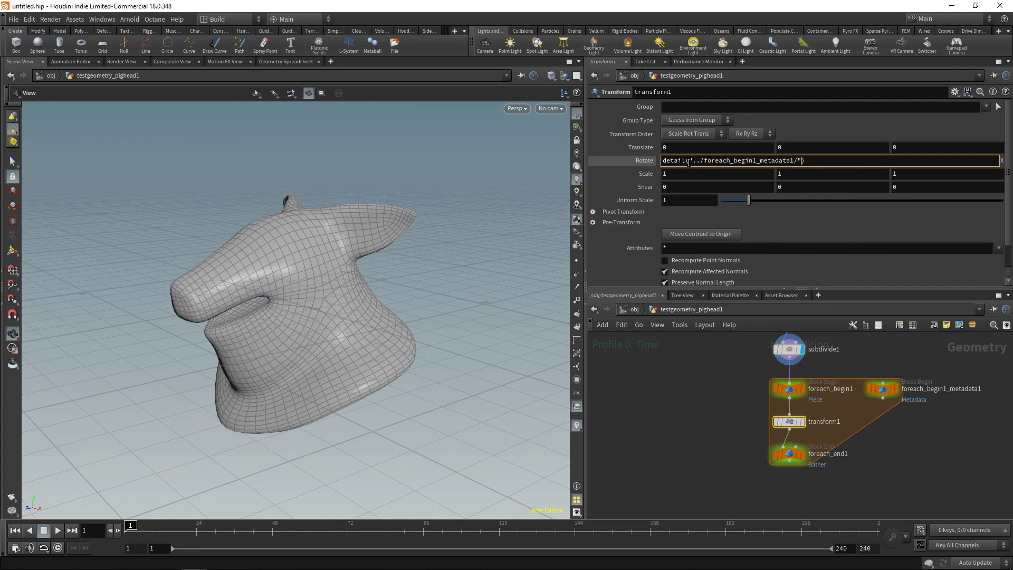
text(, "iteration", 0)
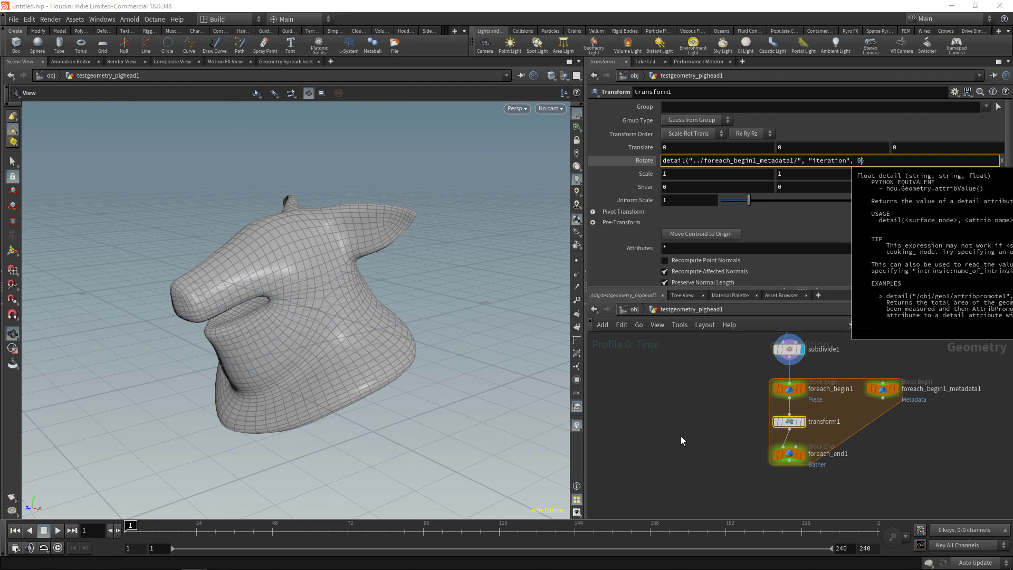
click(681, 435)
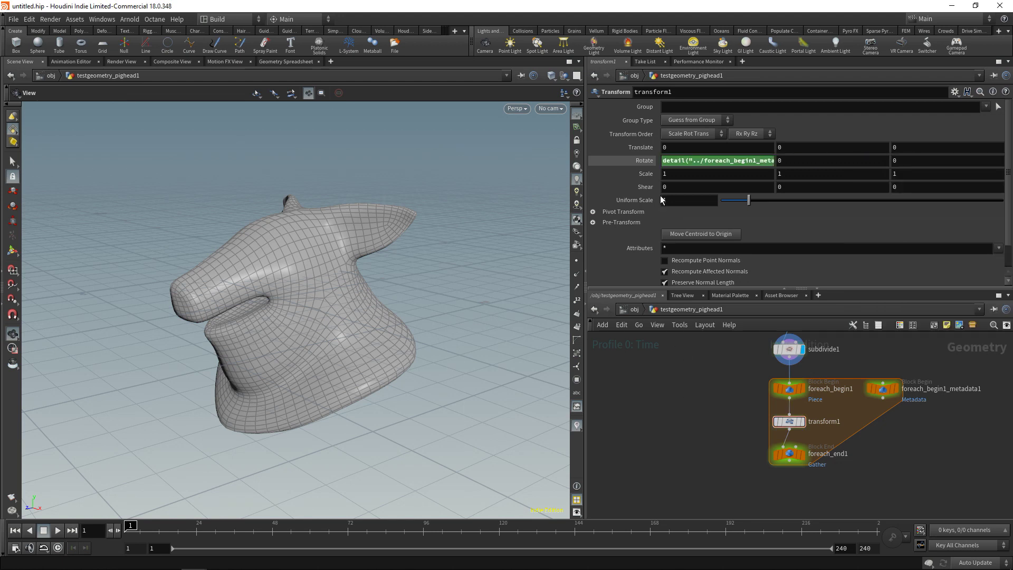
click(802, 454)
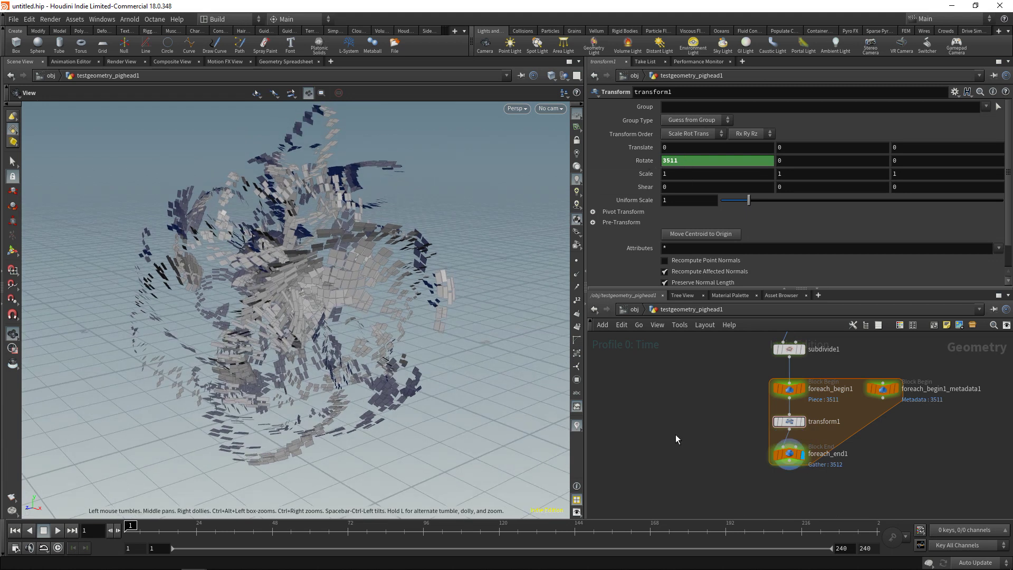
- Add a Null node named Controller beside the loop and color it red
key(Tab)
text(null)
key(Return)
click(654, 432)
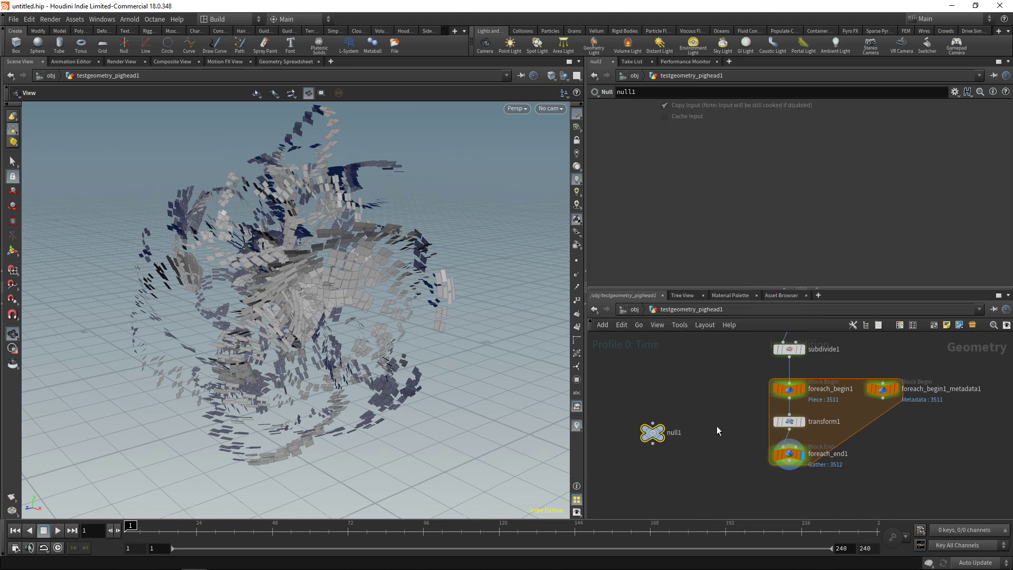
double_click(681, 433)
text(Controller)
key(Return)
key(c)
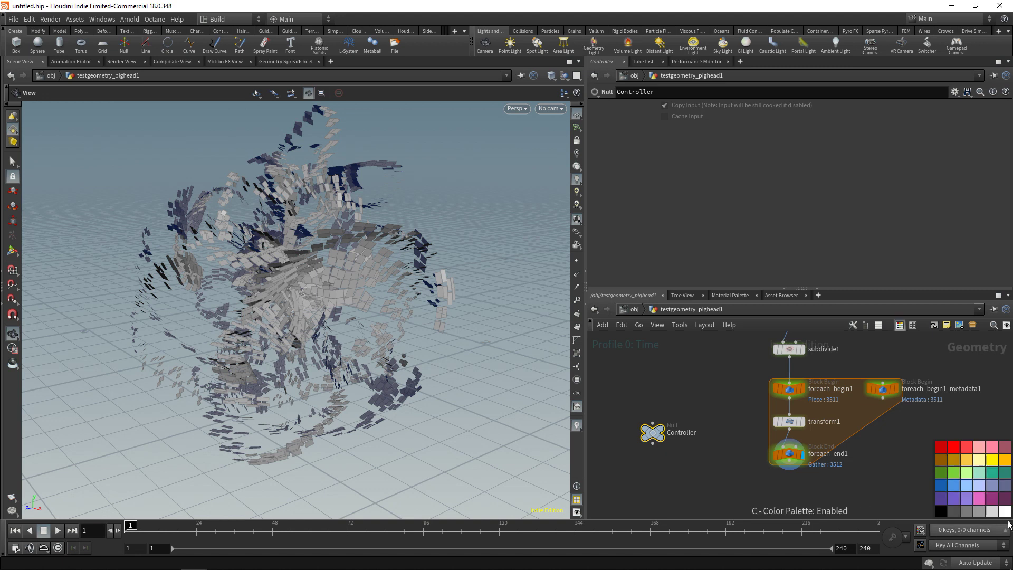
click(945, 445)
key(c)
drag(654, 440, 664, 429)
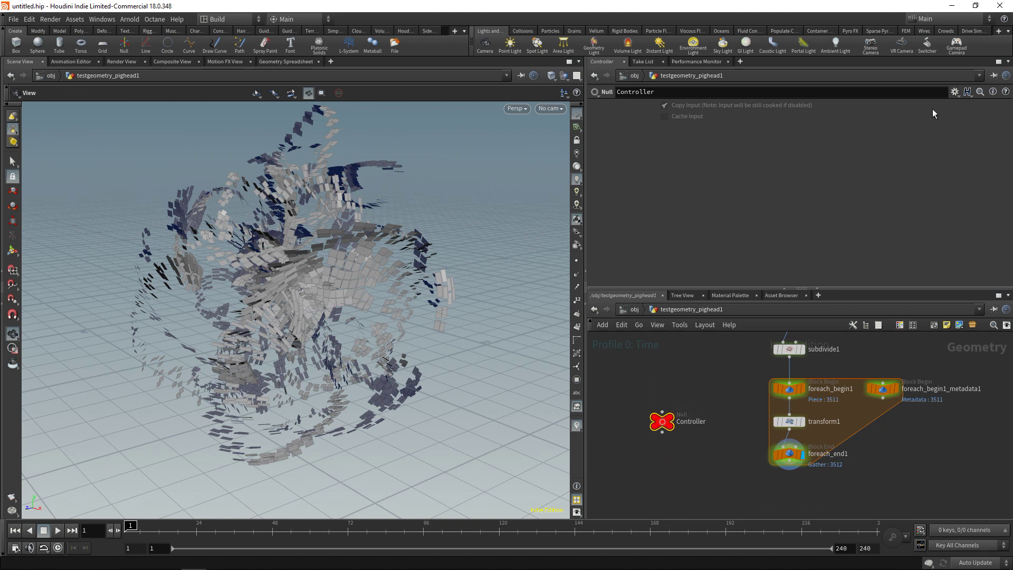
- Add a Float parameter named rotamp with the label Rotation to the Controller node's parameter interface
click(956, 94)
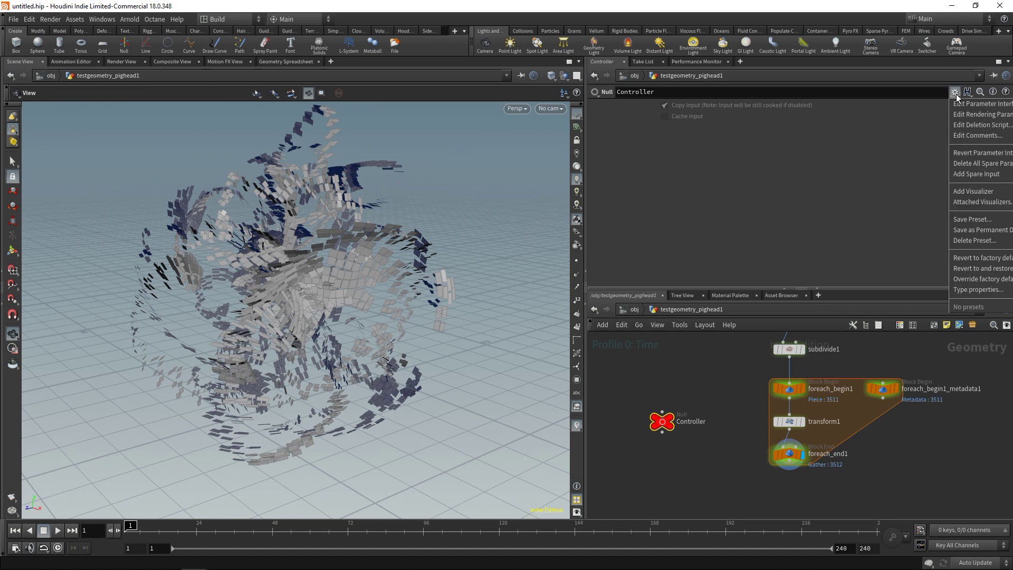
click(962, 105)
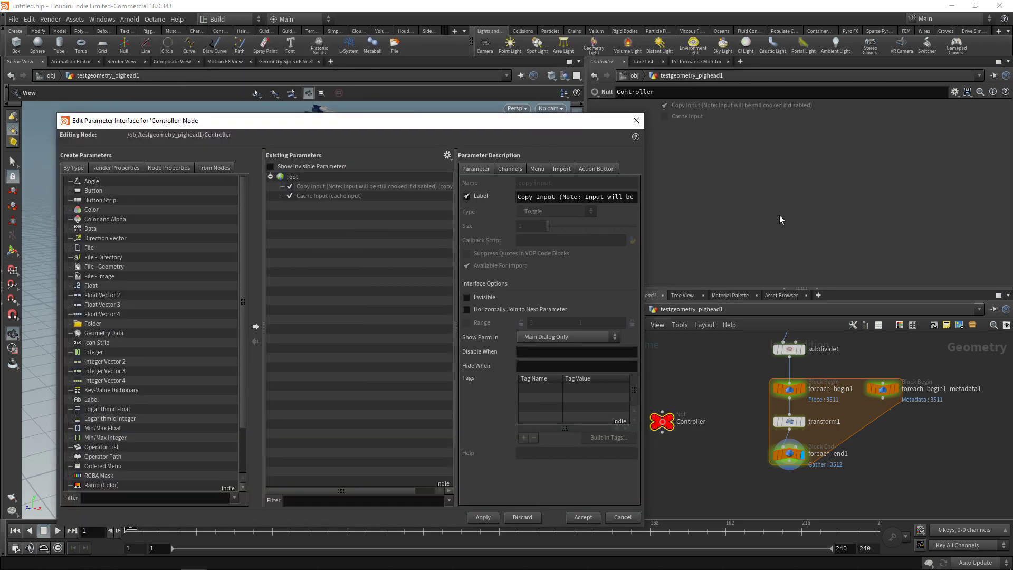
drag(90, 286, 369, 286)
double_click(557, 183)
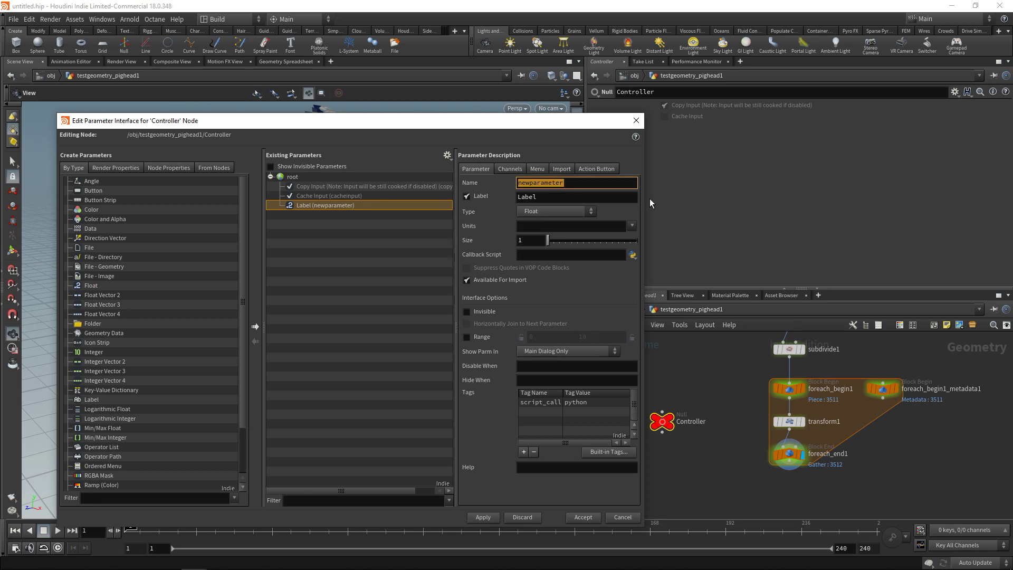
text(rotamp)
double_click(537, 196)
text(Rotation)
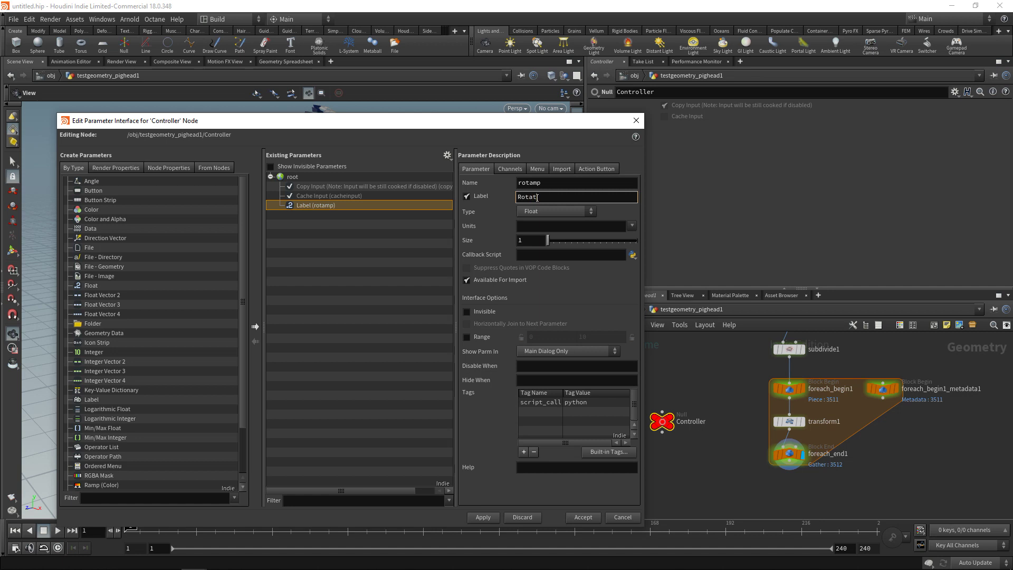
click(488, 517)
click(582, 517)
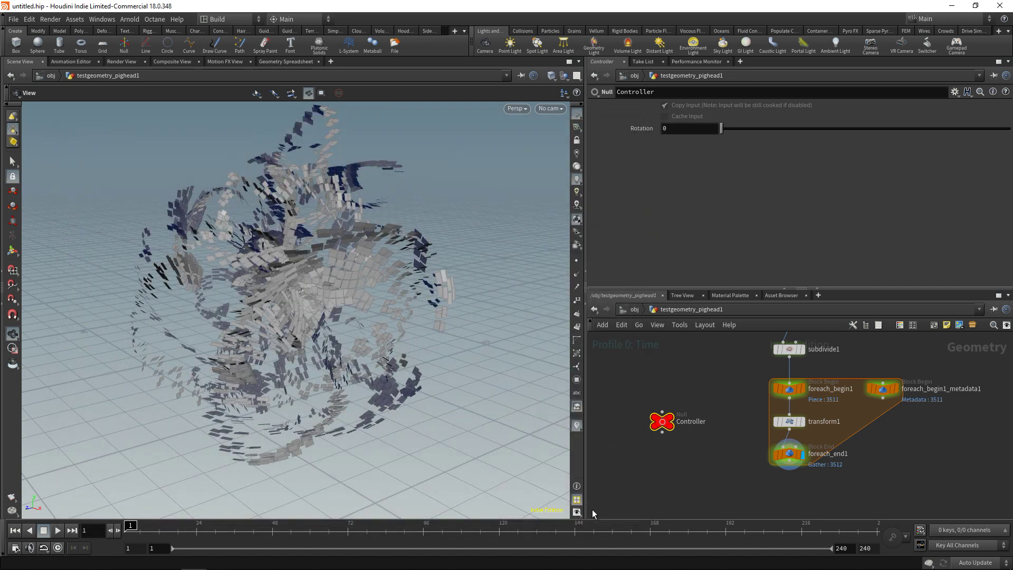
- Multiply transform1's X rotation expression by a relative reference to the Controller's Rotation parameter, ch("../Controller/rotamp")
mouse_move(727, 132)
mouse_down()
mouse_move(910, 122)
mouse_move(716, 138)
mouse_up()
right_click(667, 128)
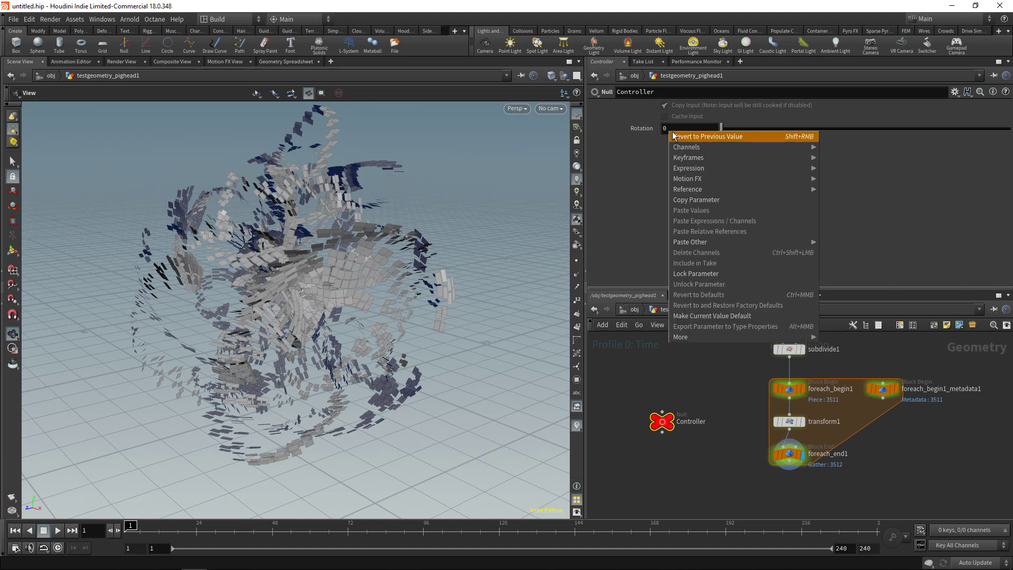
click(714, 203)
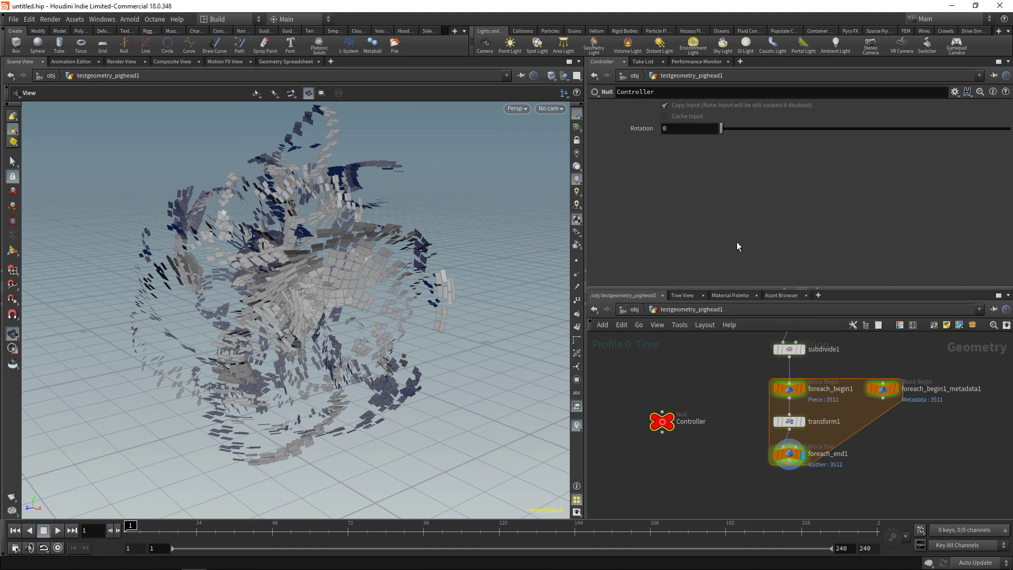
click(788, 423)
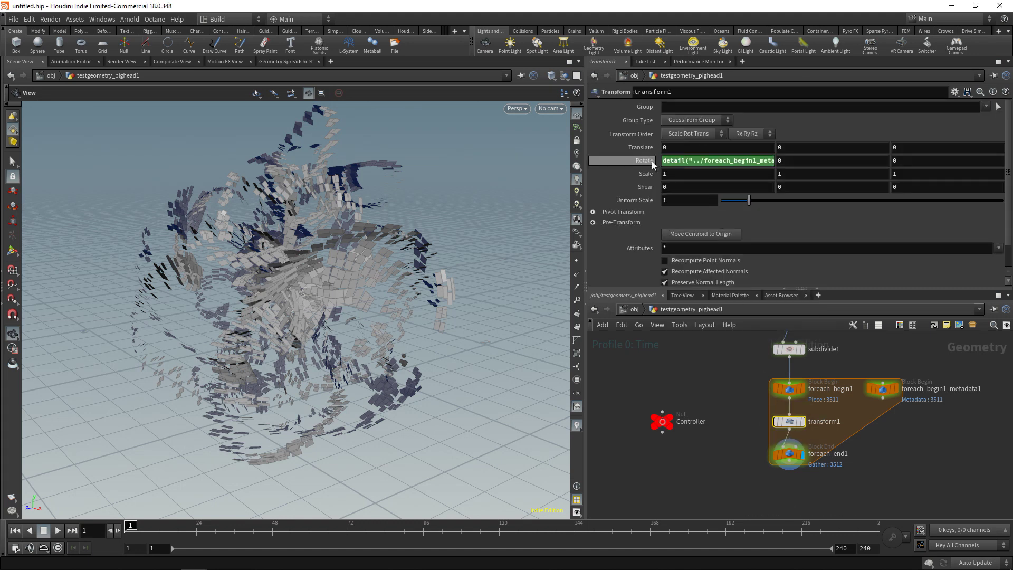
click(719, 157)
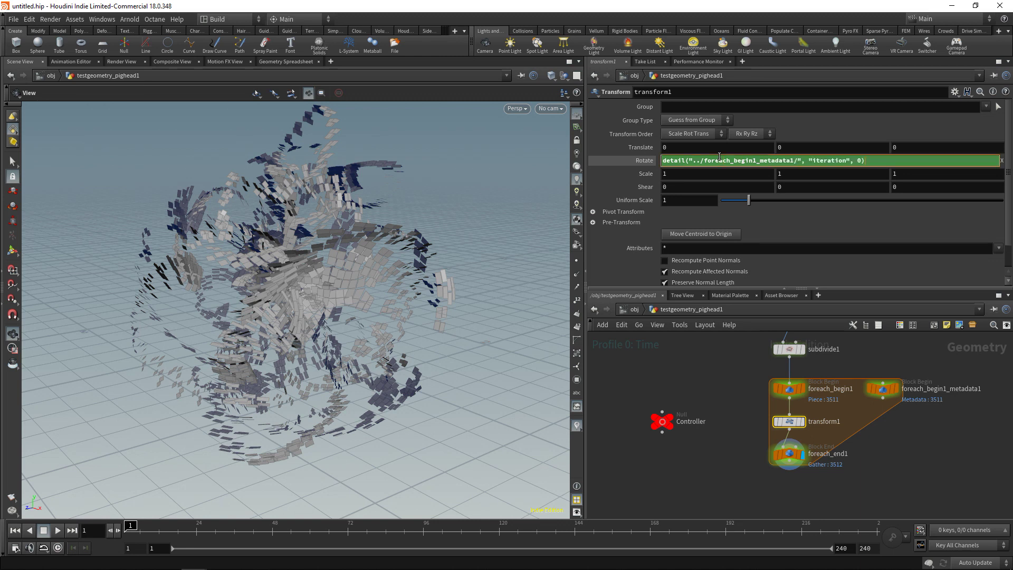
right_click(882, 160)
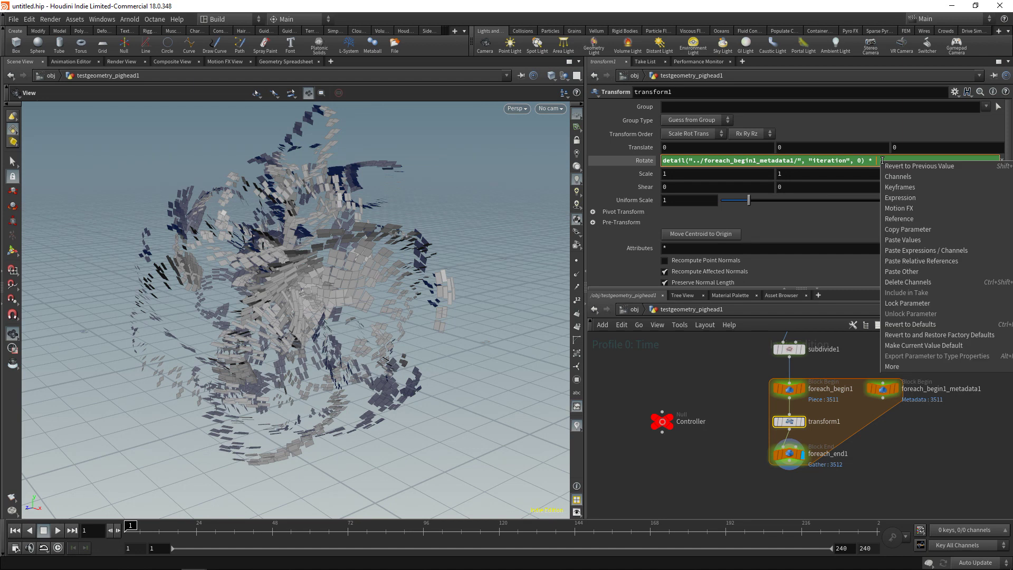
click(918, 261)
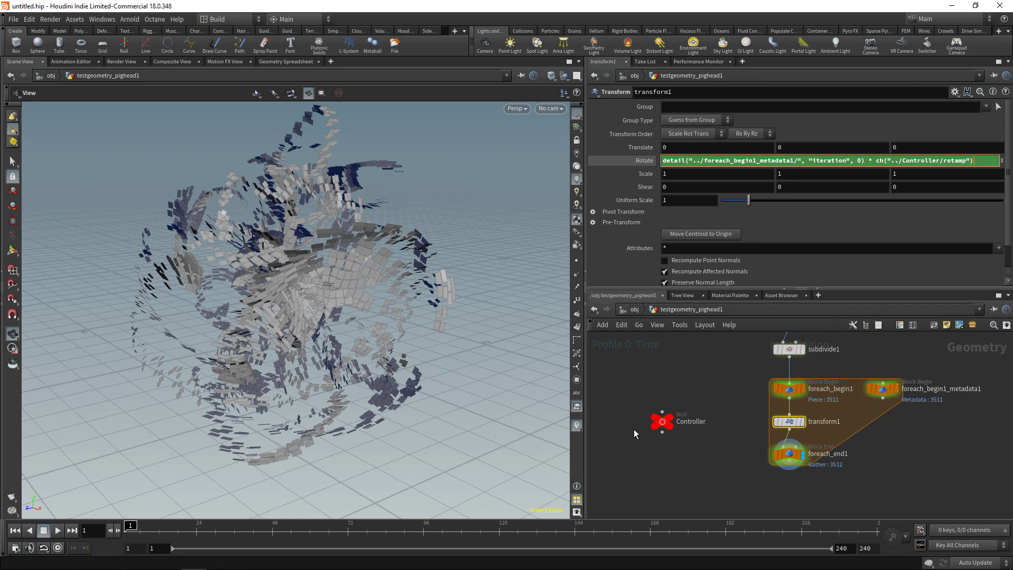
- Try a Rotation value of 1.28 on the Controller node and undo the change
click(662, 421)
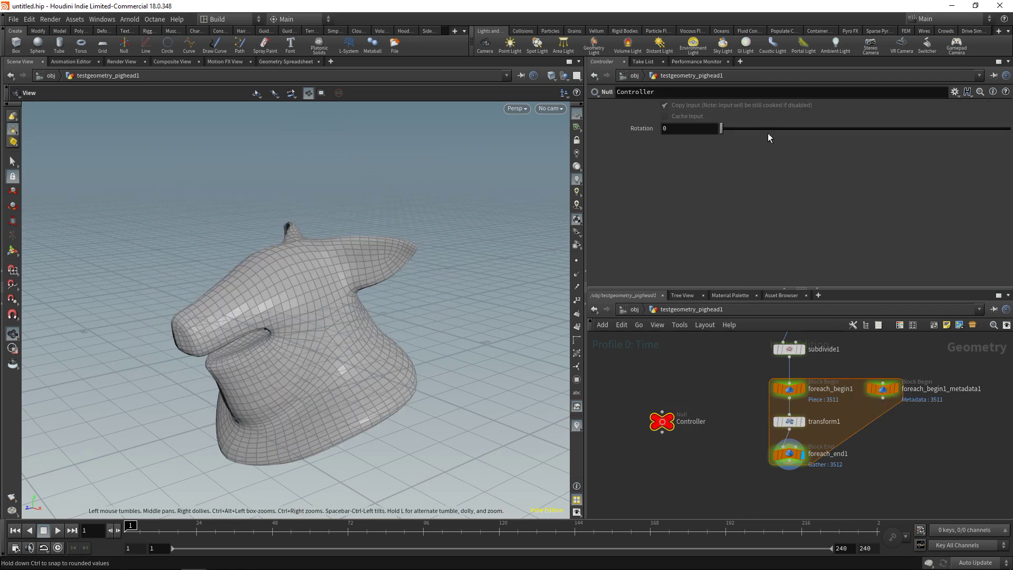
drag(722, 129, 756, 127)
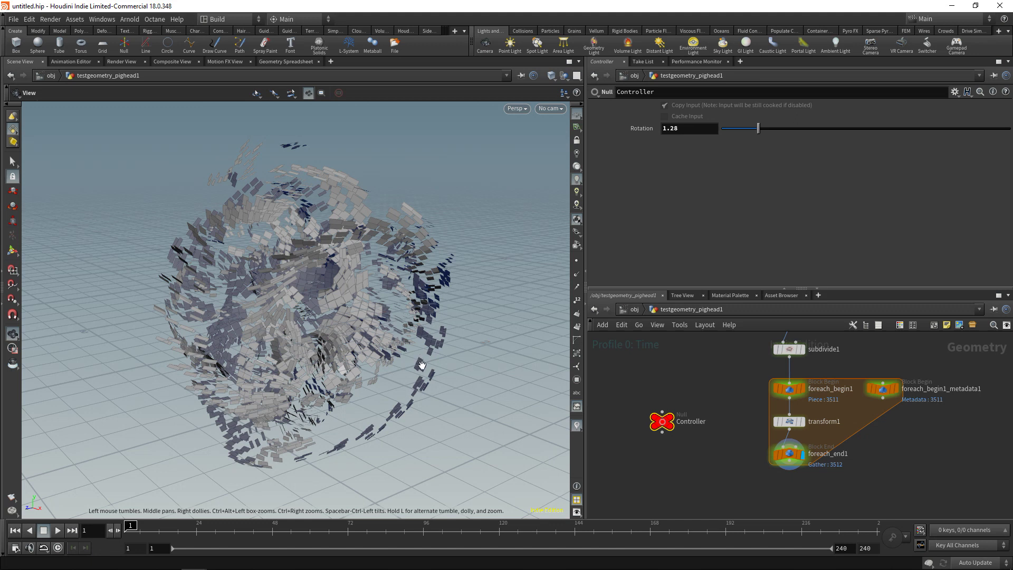
key(ctrl+z)
- Add two more Float parameters to the Controller's parameter interface and relabel rotamp as Rotation X
click(955, 92)
click(971, 100)
drag(90, 286, 293, 178)
click(319, 205)
click(569, 197)
text(X)
key(Return)
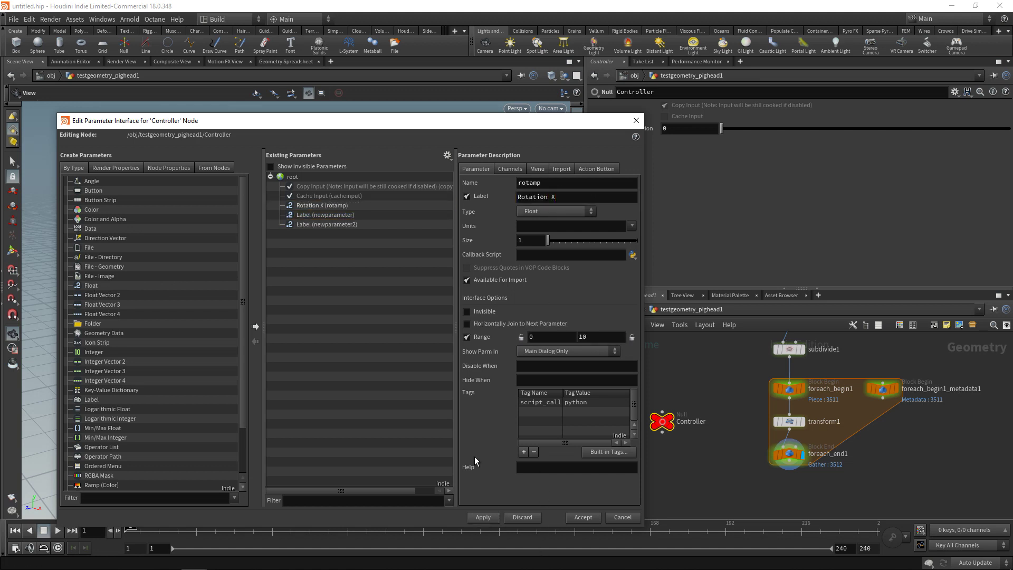
- Label the Controller's two new Float parameters Rotation Y and Rotation Z and apply the interface changes
click(329, 214)
double_click(542, 195)
text(Rotation Y)
key(Return)
click(327, 225)
double_click(541, 197)
text(Rotation Z)
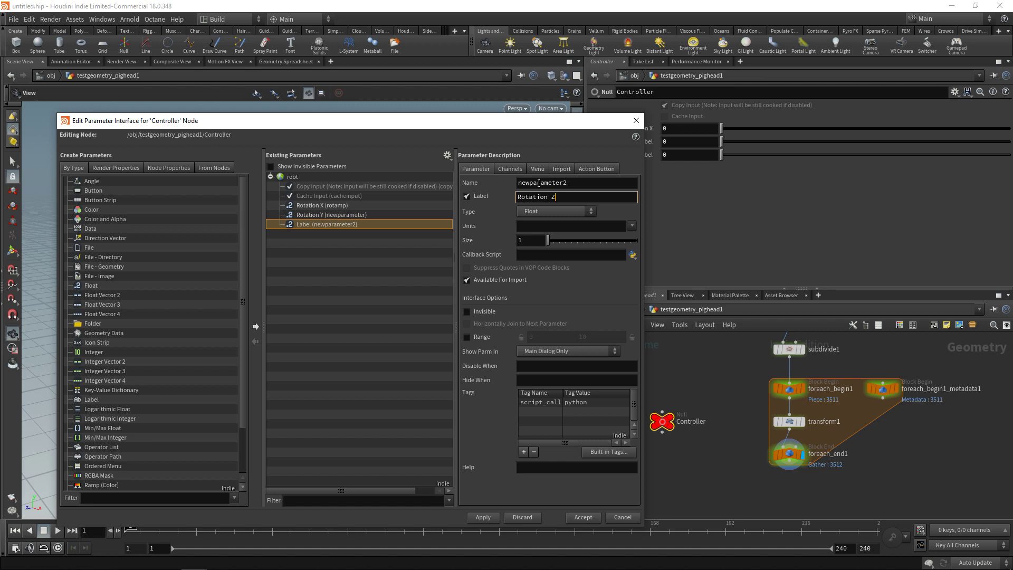
click(484, 518)
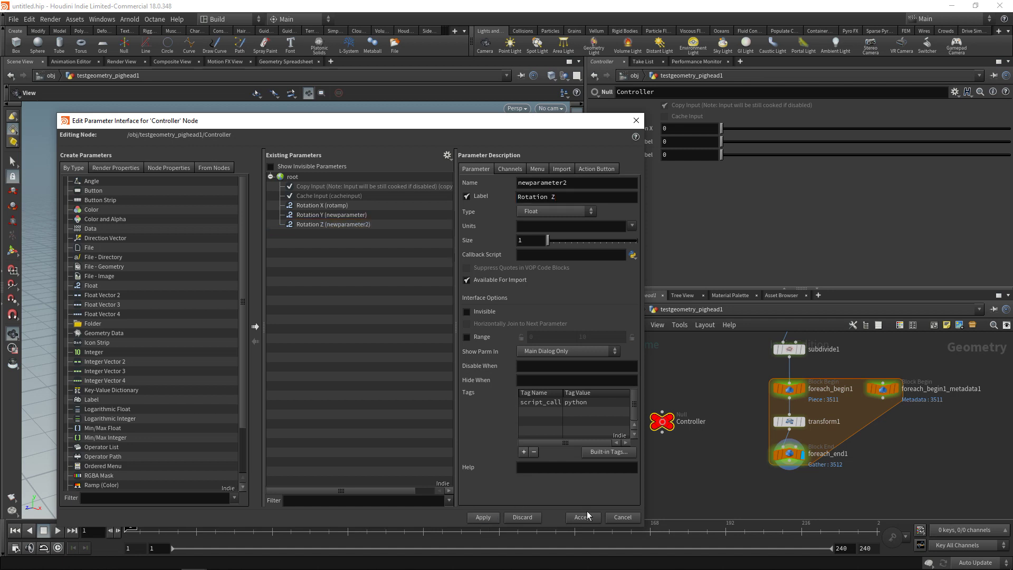
- Accept the Controller's parameter interface and copy transform1's X rotation expression into its Y and Z rotation values
click(585, 517)
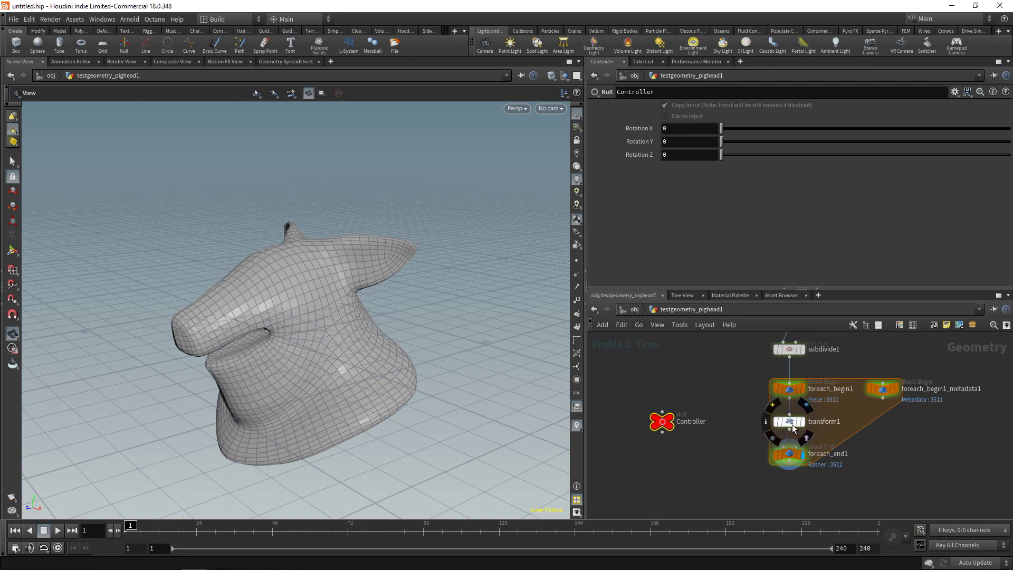
click(789, 421)
click(718, 161)
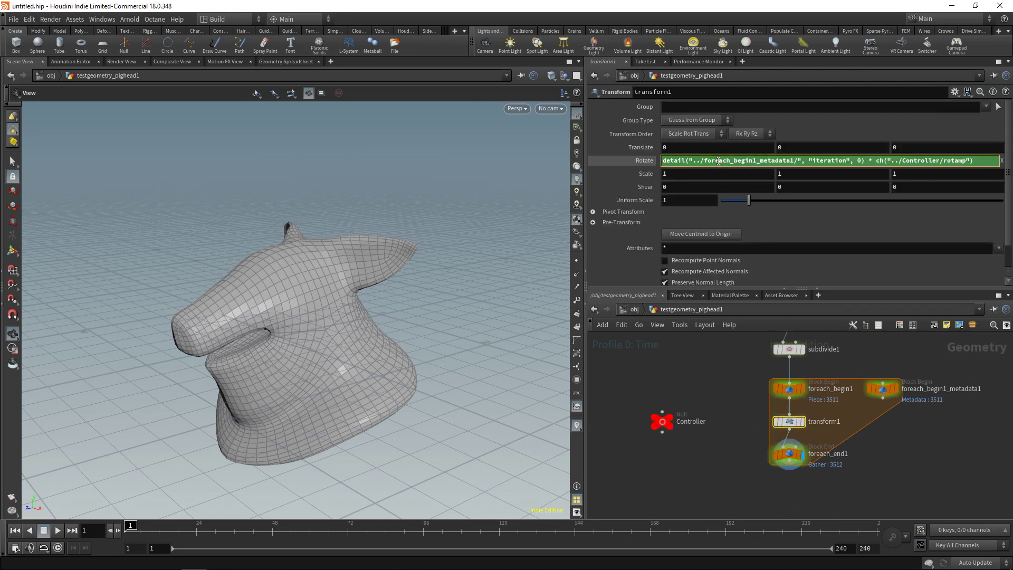
key(ctrl+a)
key(ctrl+c)
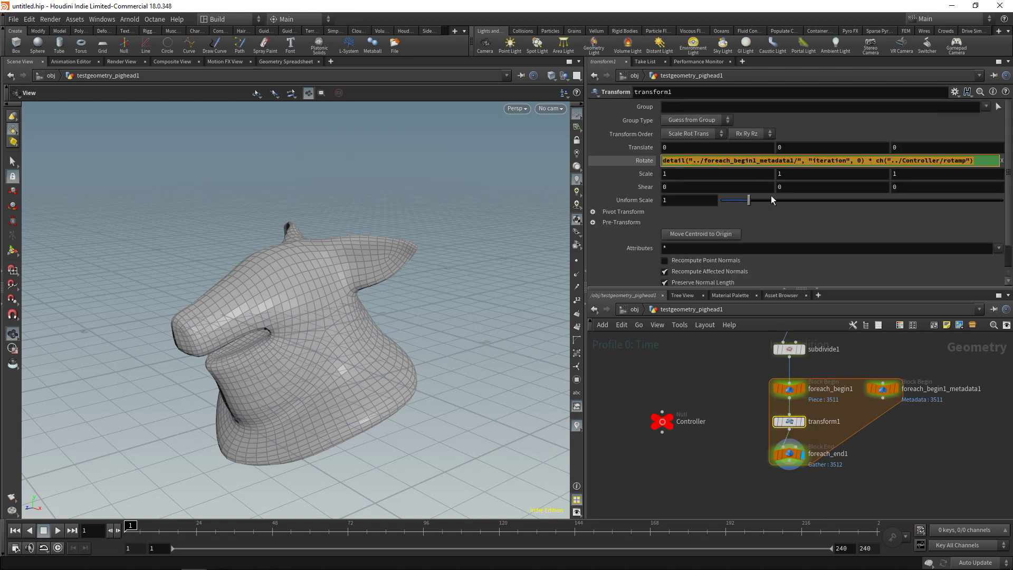
click(777, 222)
click(787, 164)
key(ctrl+v)
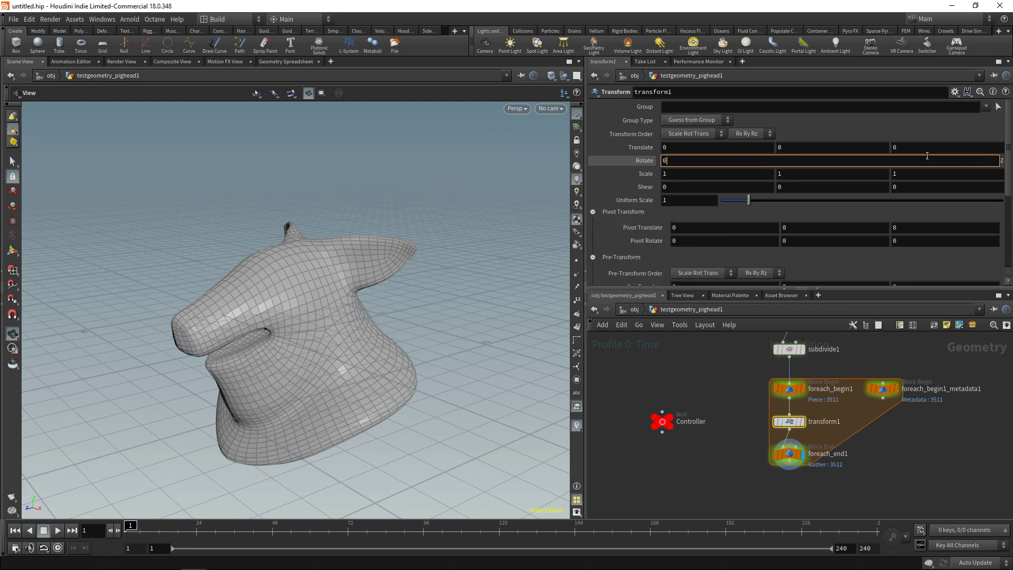
key(Tab)
key(ctrl+v)
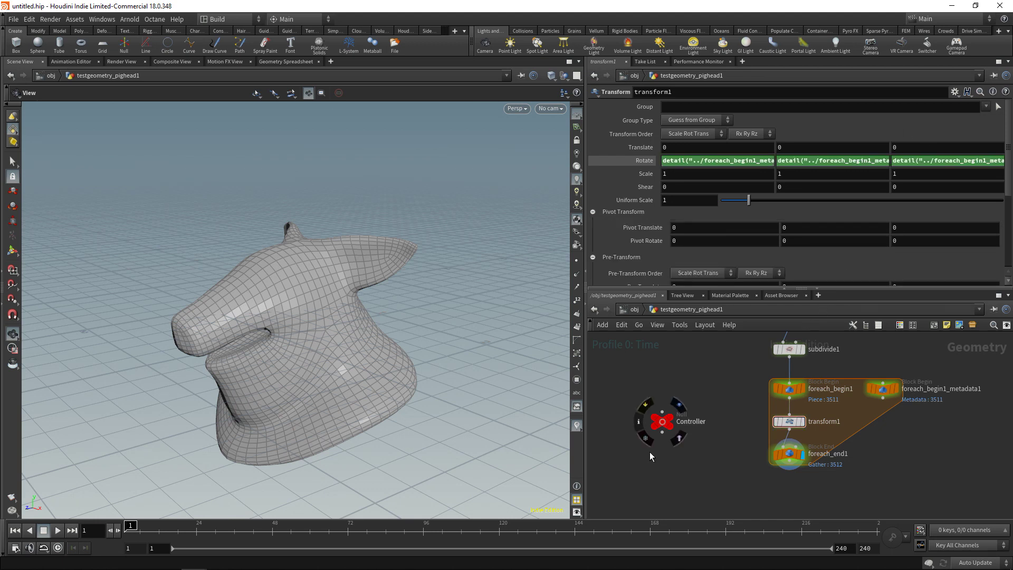
- Replace the Controller reference in transform1's Y rotation expression with a relative reference to Rotation Y, ch("../Controller/newparameter")
click(662, 420)
right_click(667, 142)
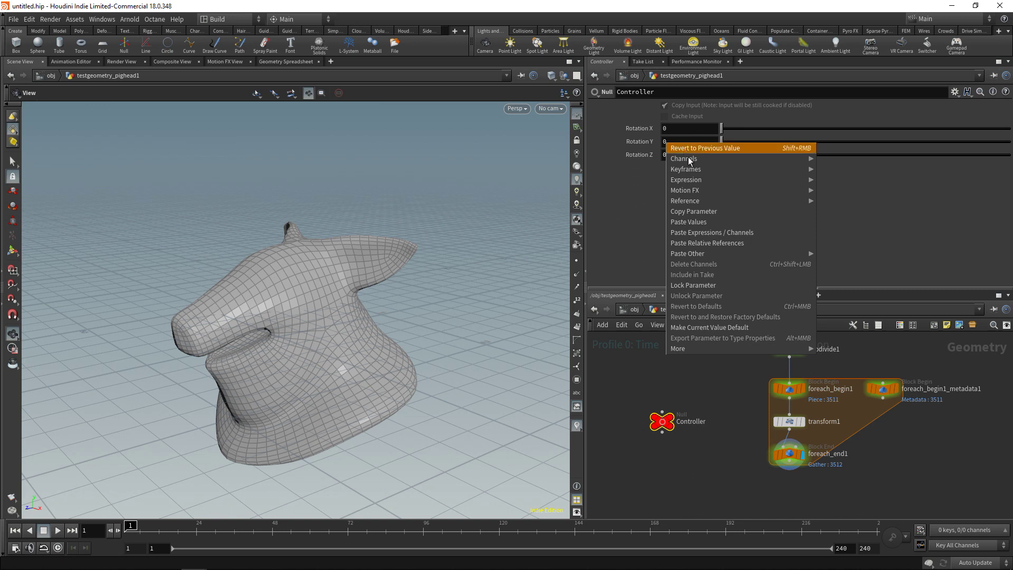
click(714, 211)
click(790, 421)
click(819, 161)
key(BackSpace)
key(BackSpace)
key(BackSpace)
key(BackSpace)
key(BackSpace)
key(BackSpace)
key(BackSpace)
key(BackSpace)
key(BackSpace)
key(BackSpace)
key(BackSpace)
key(BackSpace)
key(BackSpace)
key(BackSpace)
key(BackSpace)
key(BackSpace)
key(BackSpace)
key(BackSpace)
key(BackSpace)
key(BackSpace)
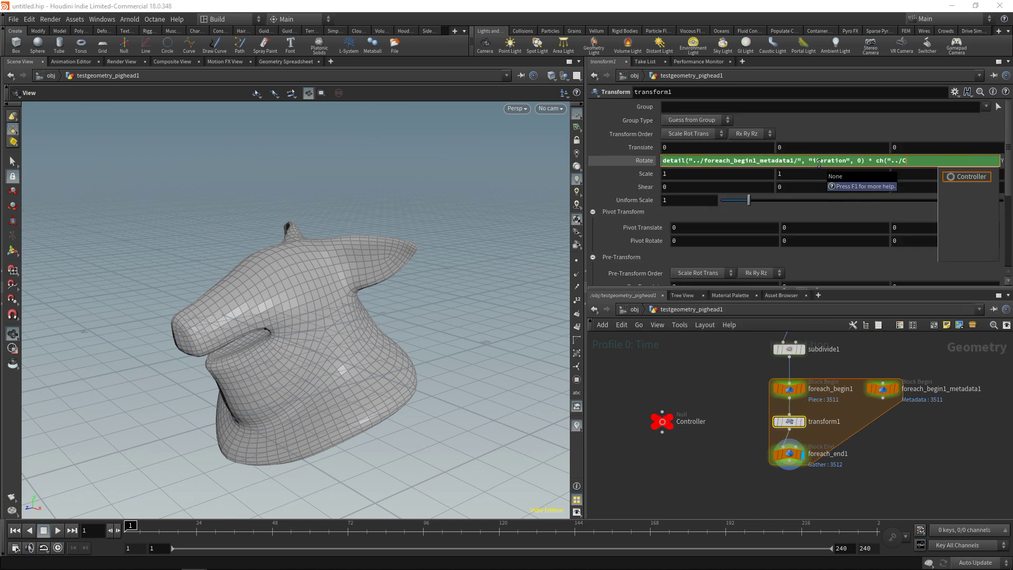
right_click(886, 162)
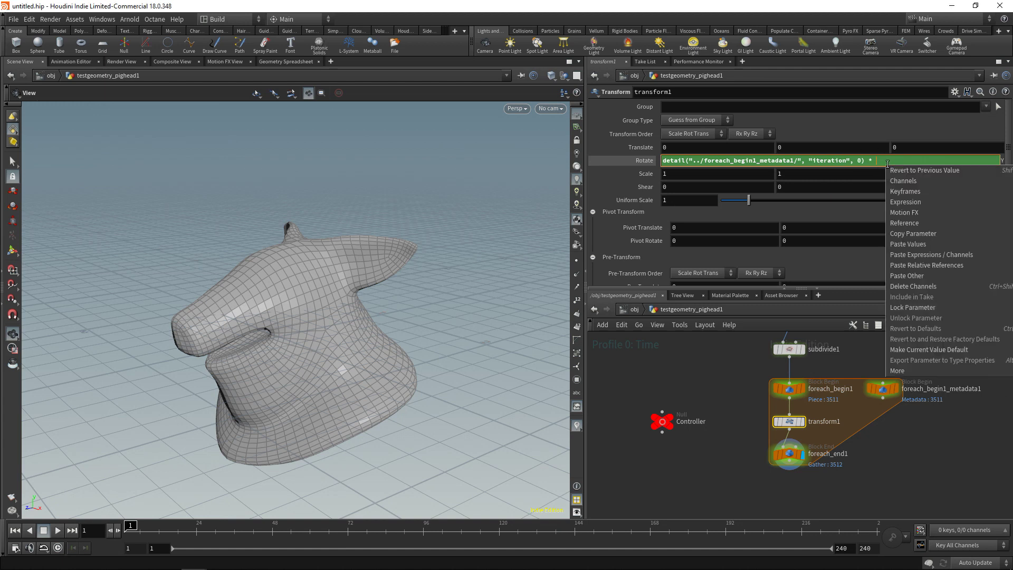
click(927, 265)
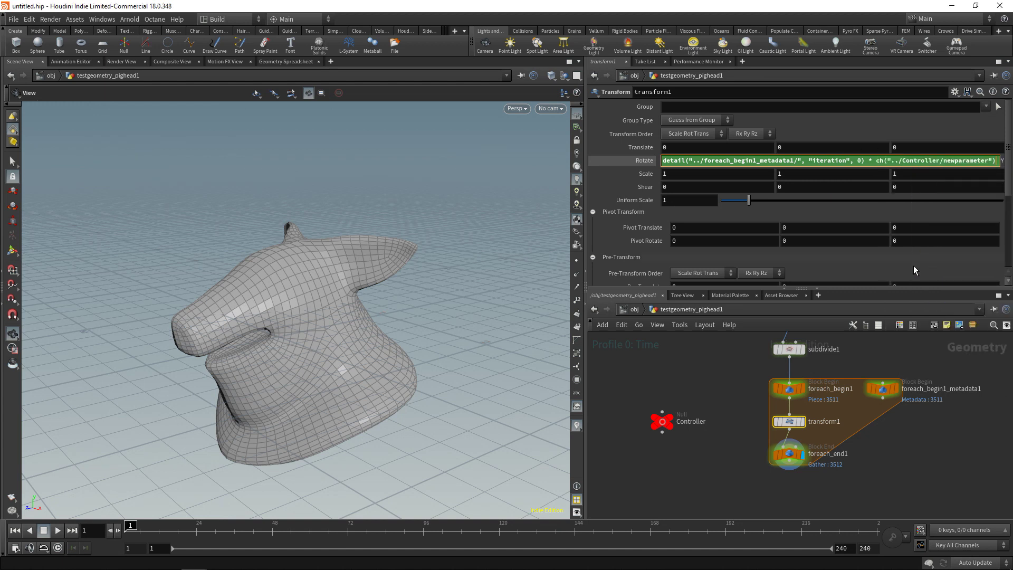
- Replace the Controller reference in transform1's Z rotation expression with a relative reference to the Controller's Rotation Z parameter
click(663, 421)
right_click(685, 155)
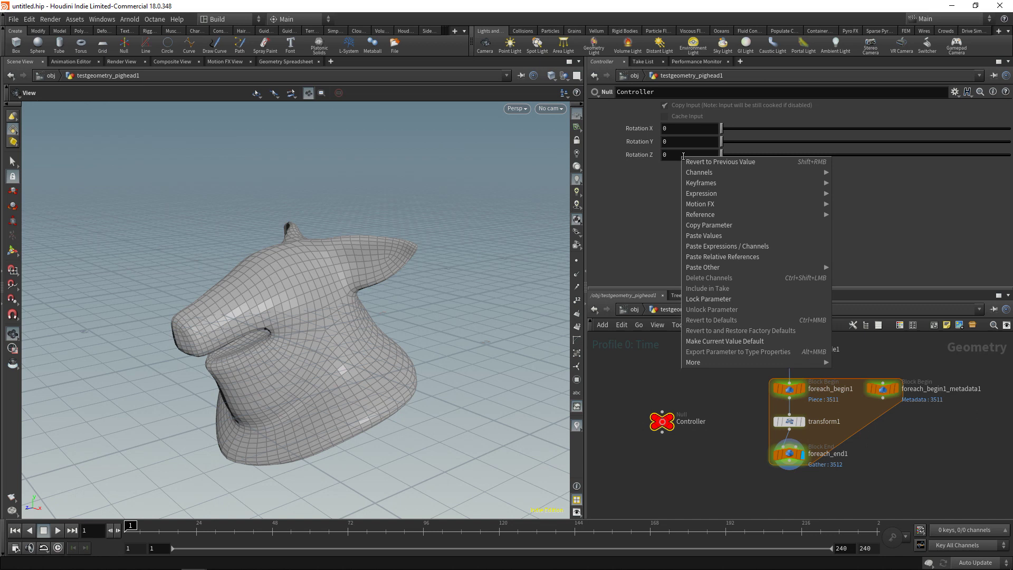
click(736, 235)
click(788, 421)
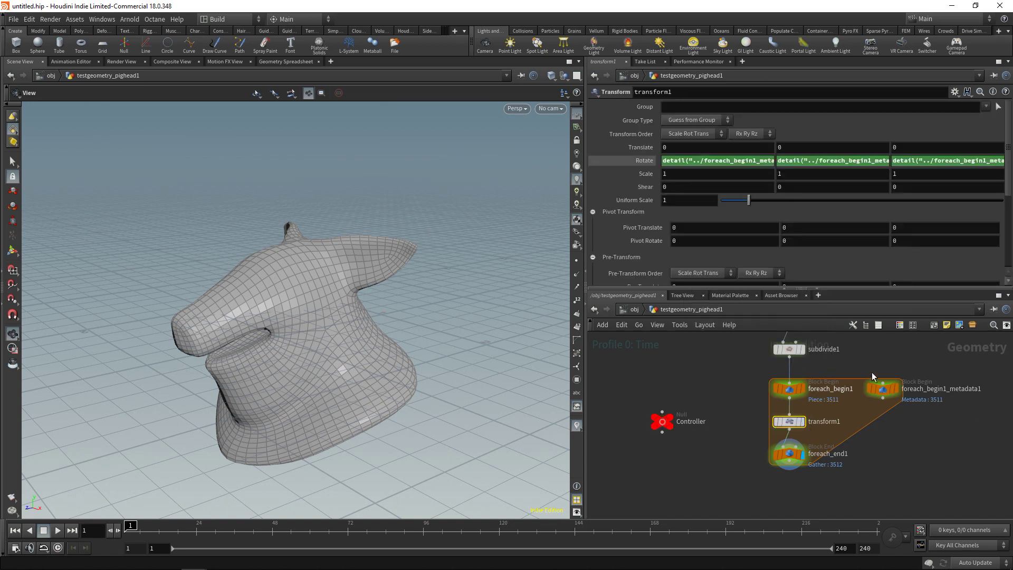
click(938, 160)
drag(877, 160, 1011, 171)
key(BackSpace)
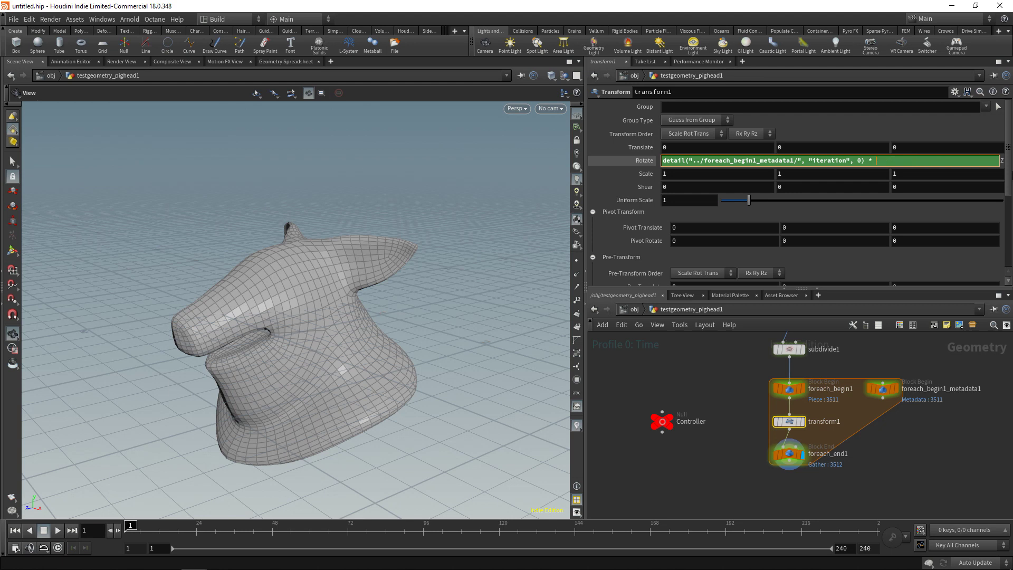
right_click(918, 161)
click(948, 266)
- Set the Controller node's Rotation X to 0.77 to scatter the pig head's primitives
click(663, 420)
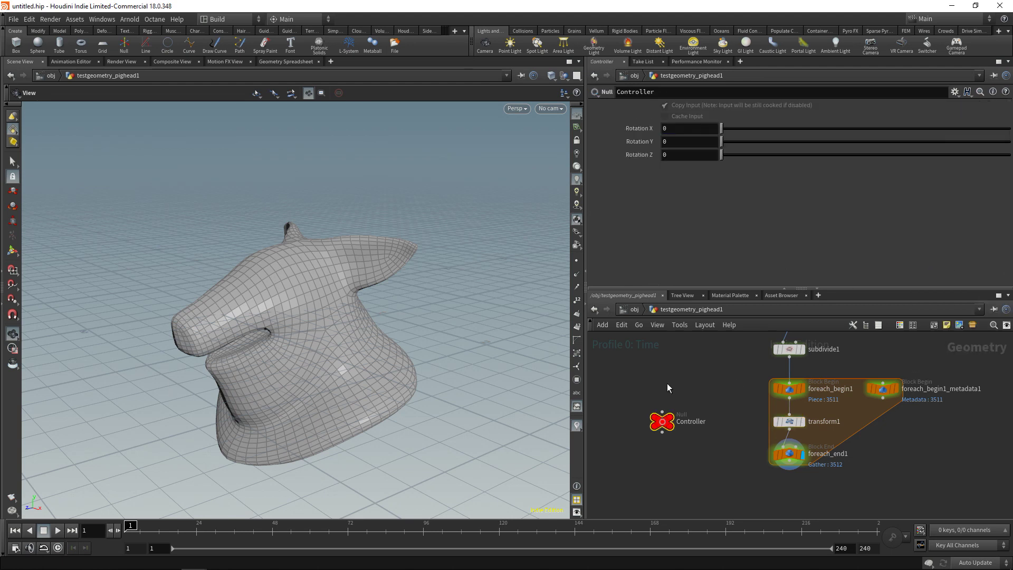
mouse_move(729, 142)
mouse_down()
mouse_move(718, 142)
mouse_move(734, 157)
mouse_move(721, 156)
mouse_up()
mouse_move(790, 420)
drag(721, 128, 743, 128)
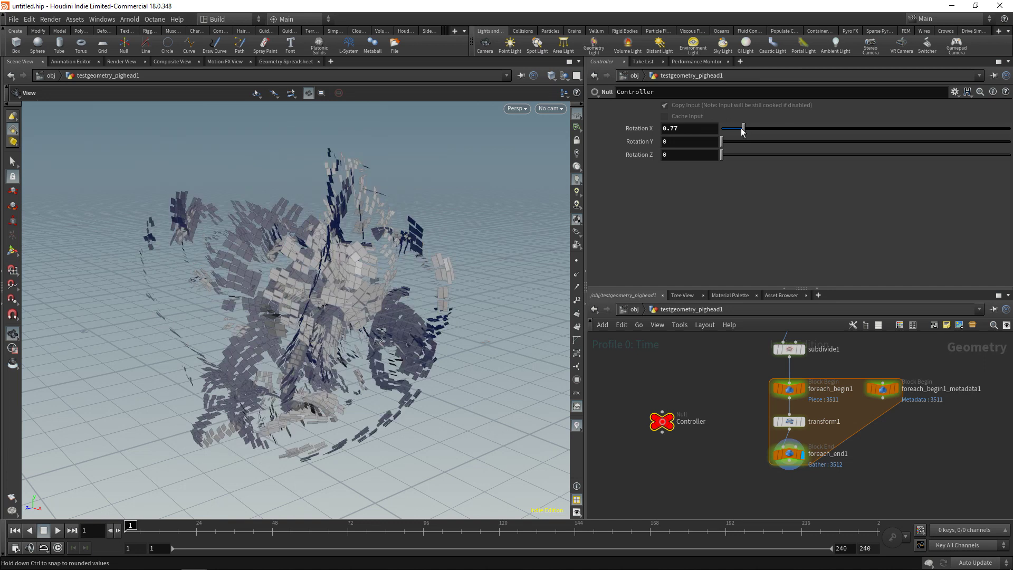